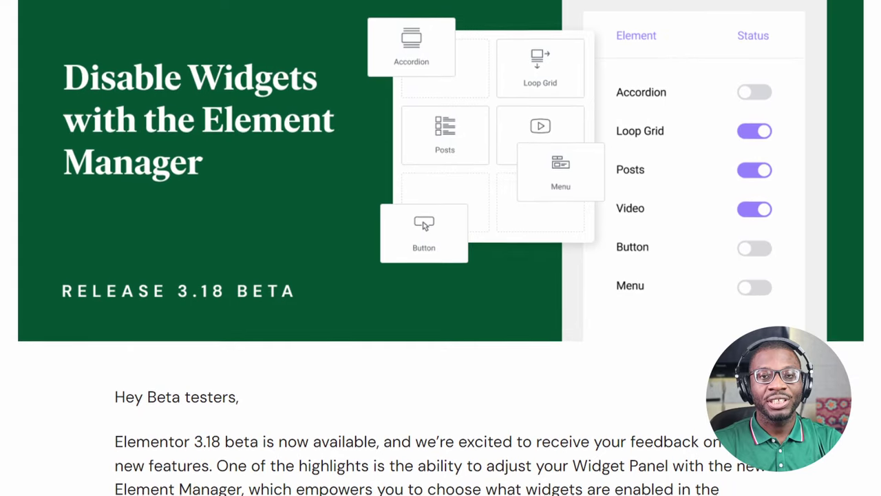
# Read the introduction and list of new features in the Elementor 3.18 beta announcement
pyautogui.scroll(-3, 441, 275)
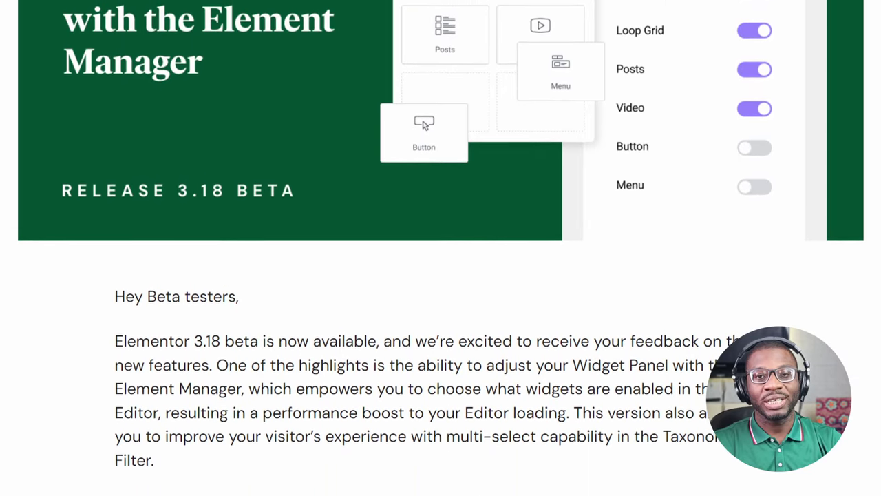
pyautogui.scroll(-3, 440, 276)
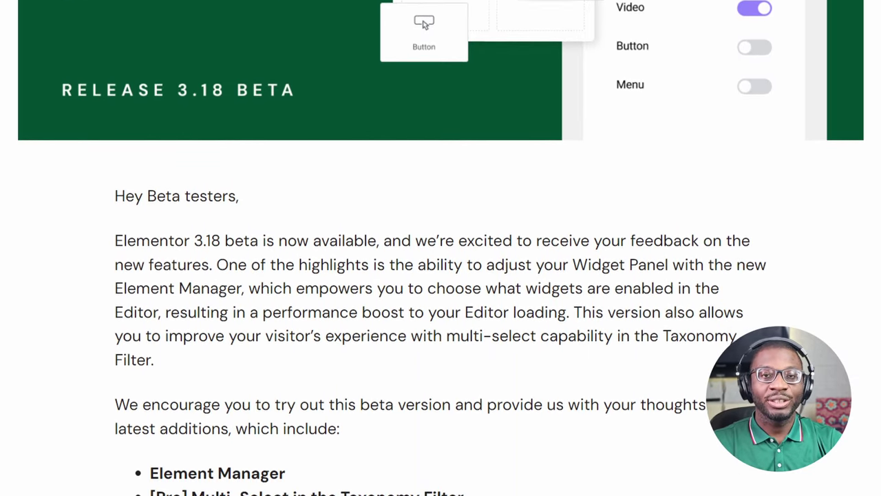
pyautogui.scroll(-3, 440, 276)
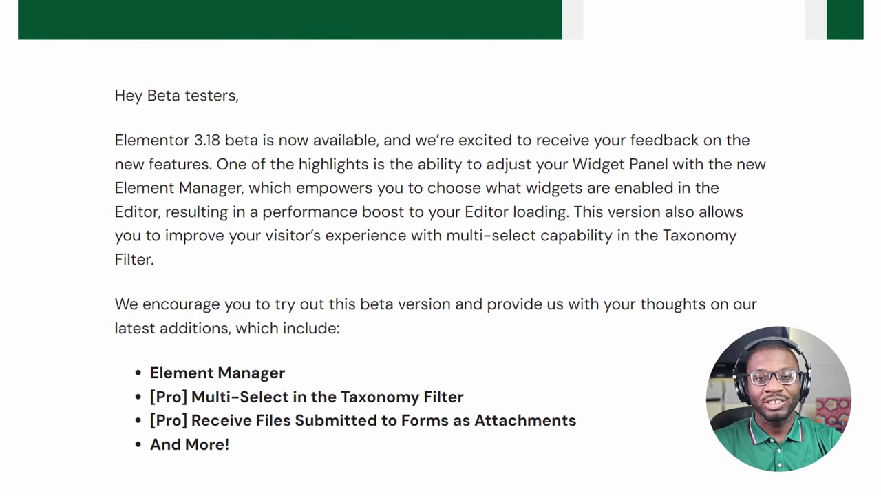
pyautogui.scroll(-3, 441, 275)
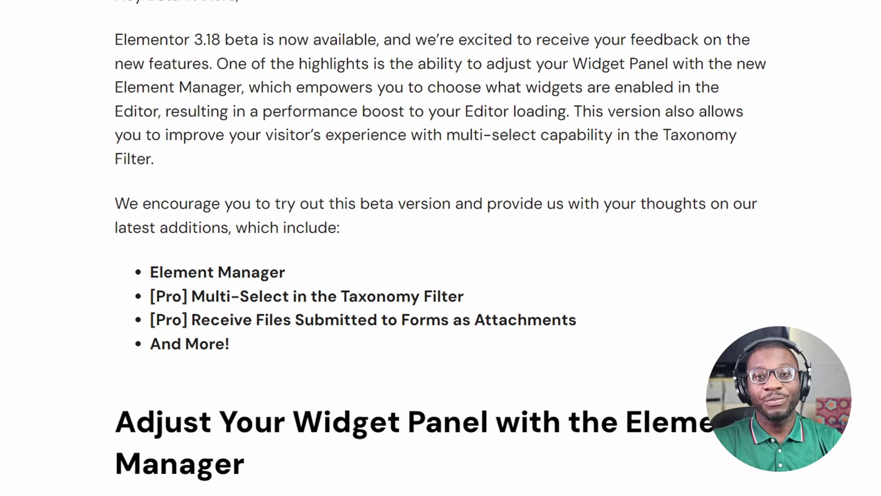
pyautogui.scroll(-3, 440, 275)
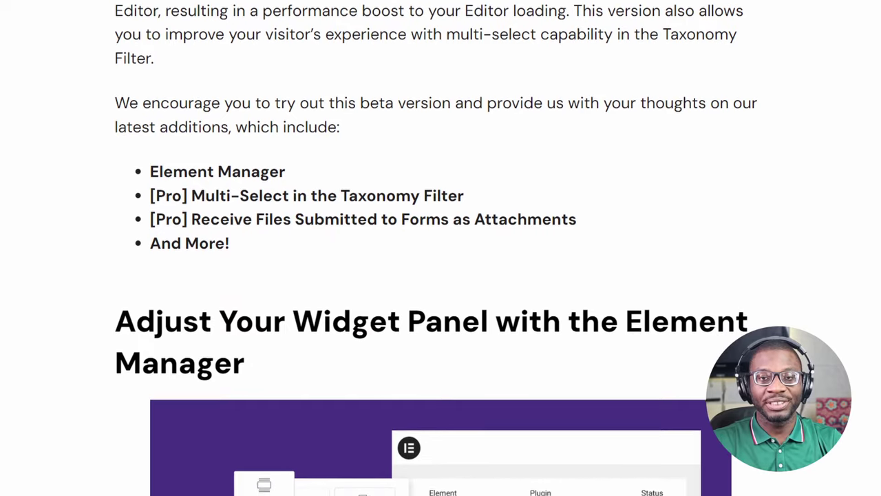
pyautogui.scroll(-3, 441, 275)
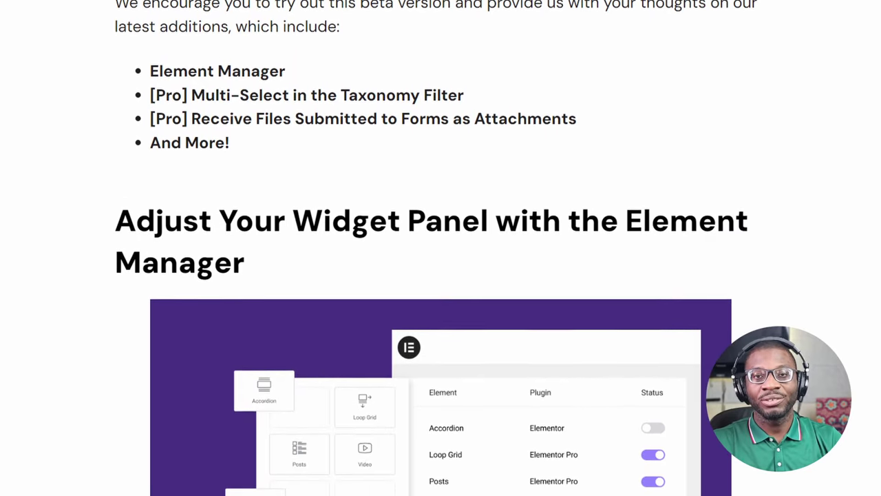
pyautogui.scroll(-1, 441, 276)
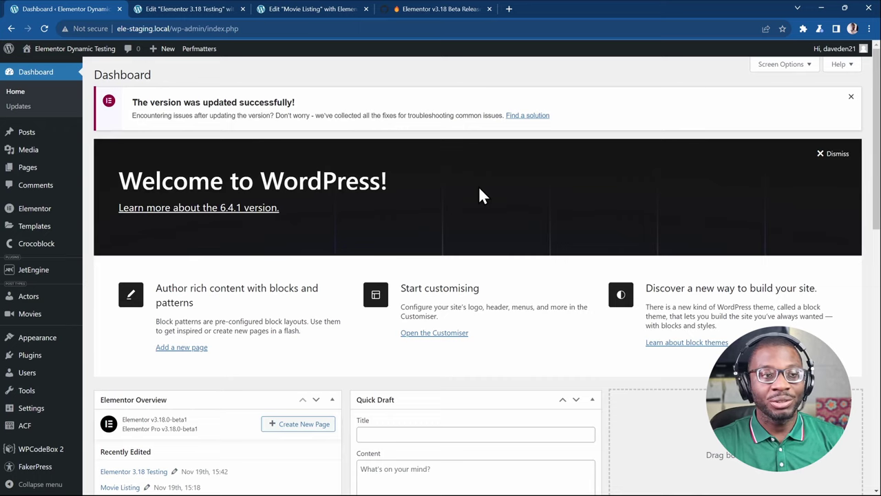
# Open Elementor's Element Manager and review the listed elements along with their source plugins
pyautogui.moveTo(44, 222)
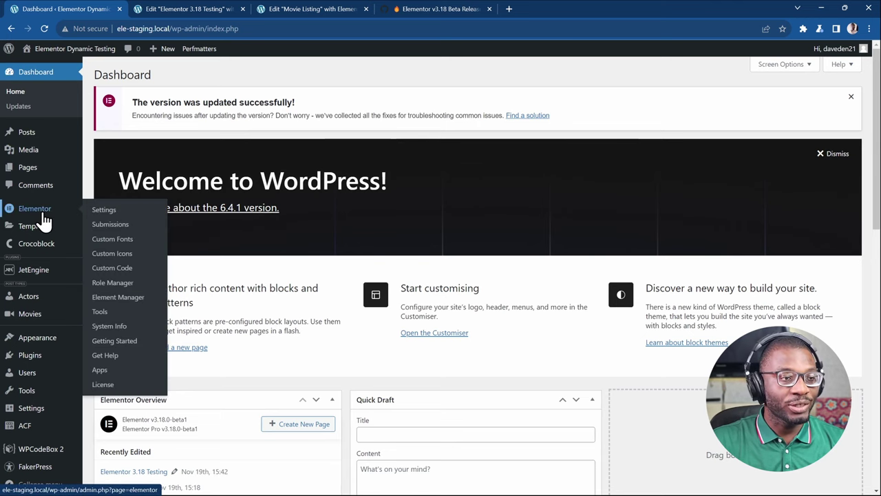
pyautogui.click(140, 307)
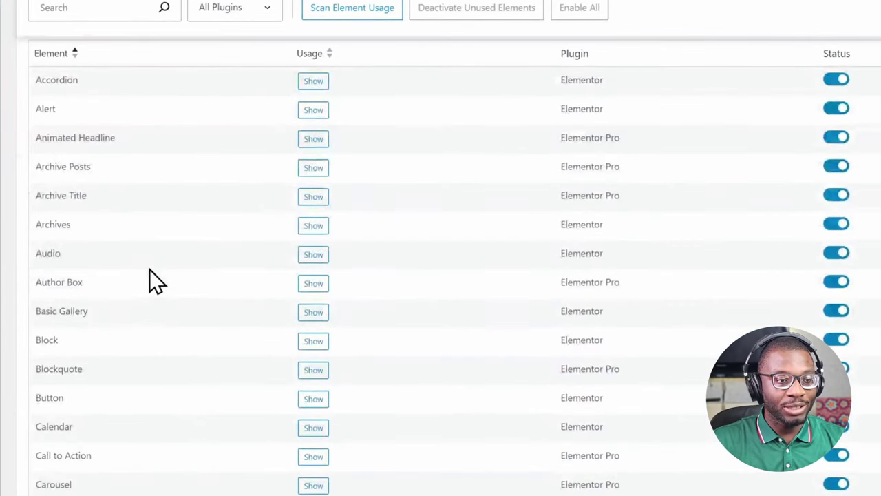
pyautogui.scroll(-2, 149, 269)
pyautogui.scroll(-3, 150, 269)
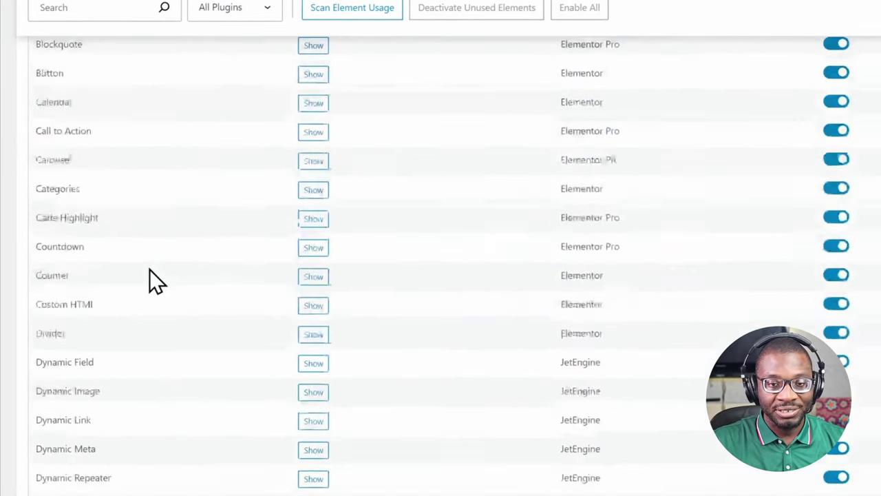
pyautogui.scroll(-2, 139, 278)
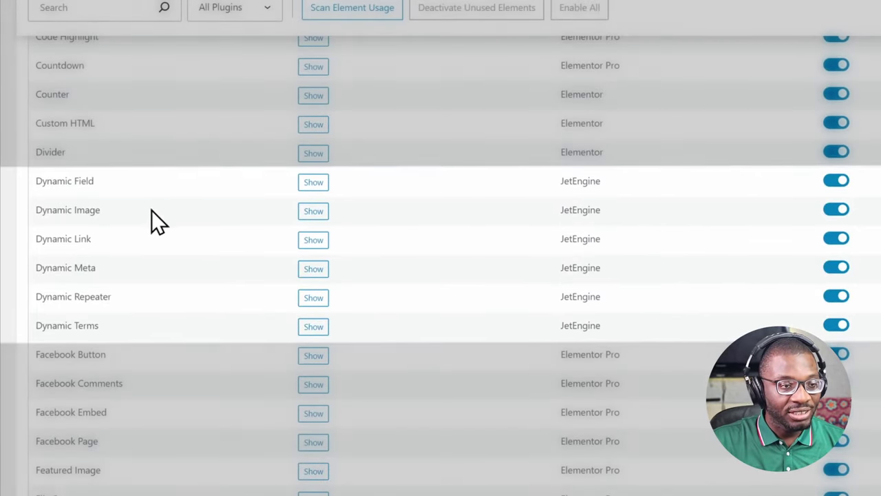
pyautogui.scroll(5, 689, 186)
pyautogui.scroll(2, 693, 176)
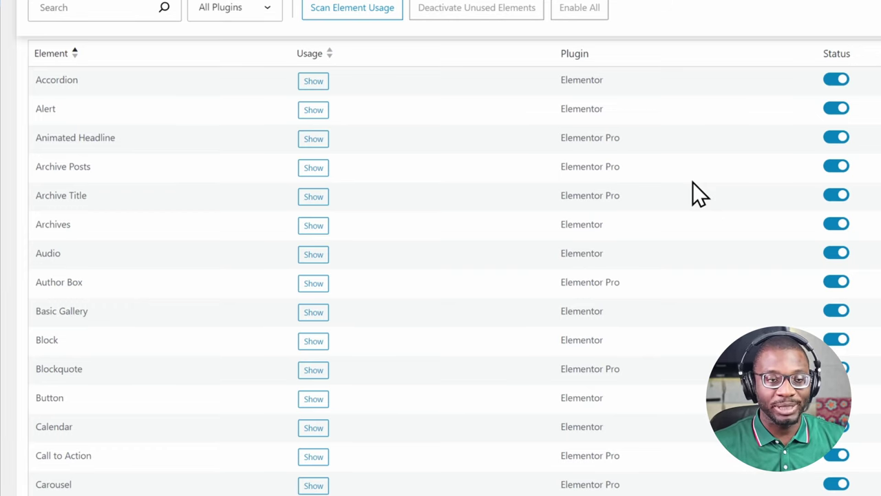
# Disable the Call to Action, Calendar and Carousel elements and save the changes
pyautogui.scroll(-2, 502, 263)
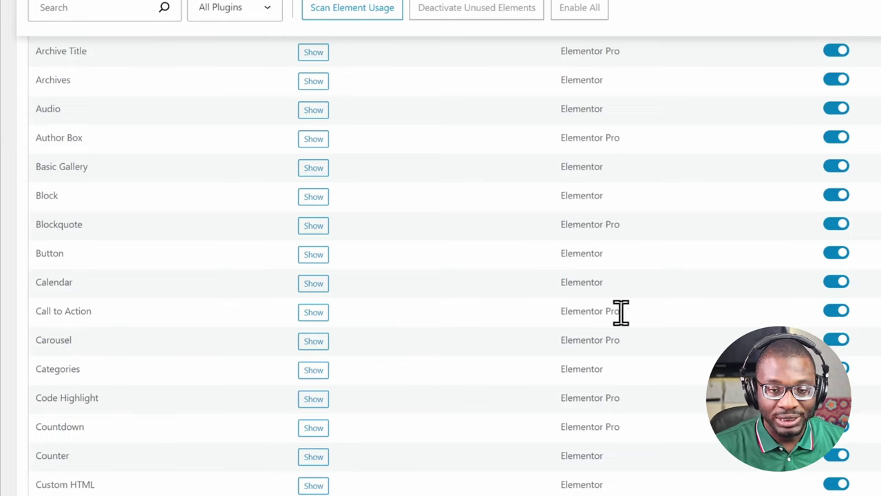
pyautogui.click(839, 314)
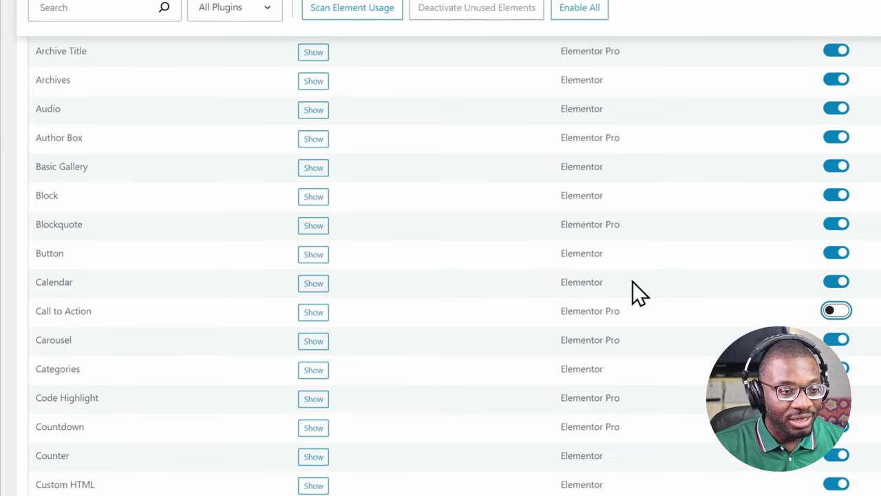
pyautogui.click(838, 285)
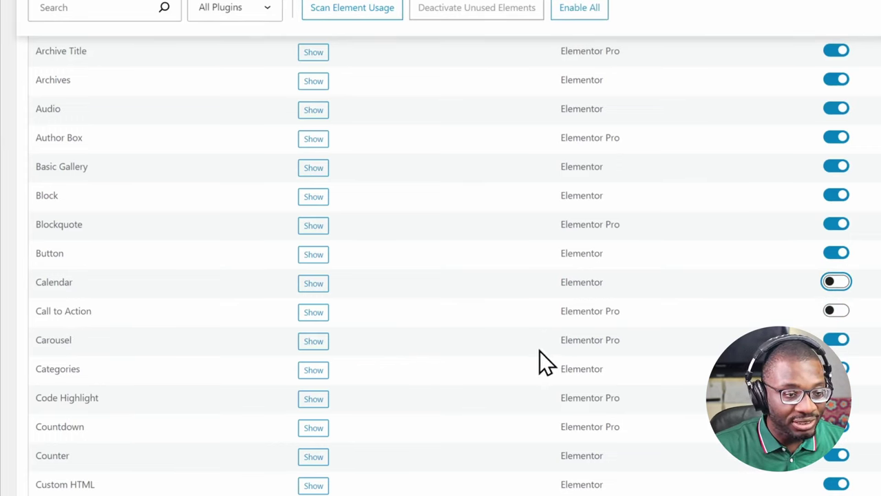
pyautogui.click(837, 339)
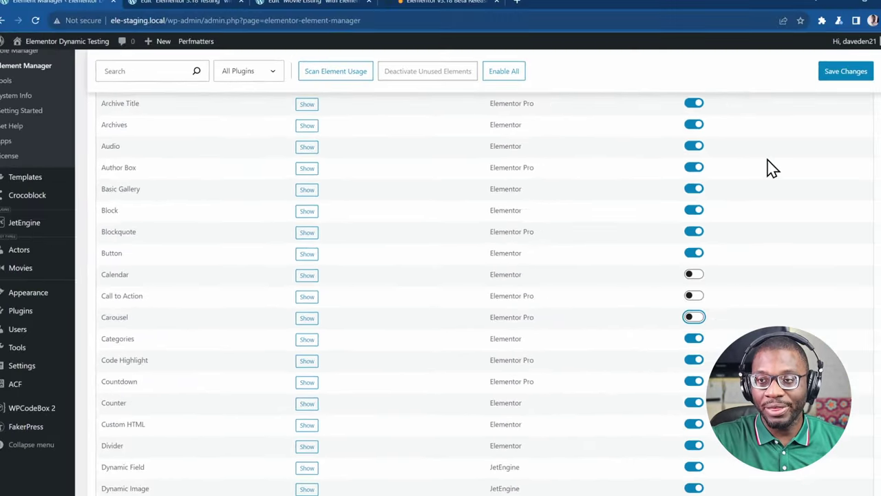
pyautogui.click(844, 73)
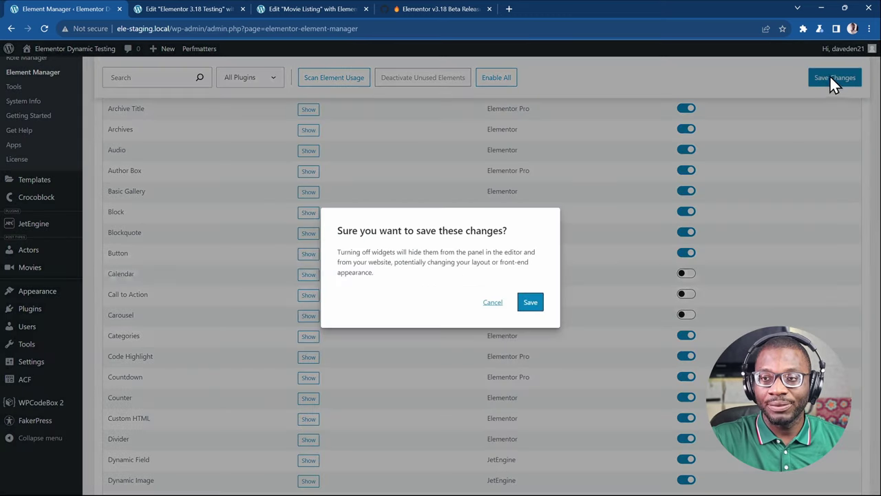
pyautogui.click(533, 303)
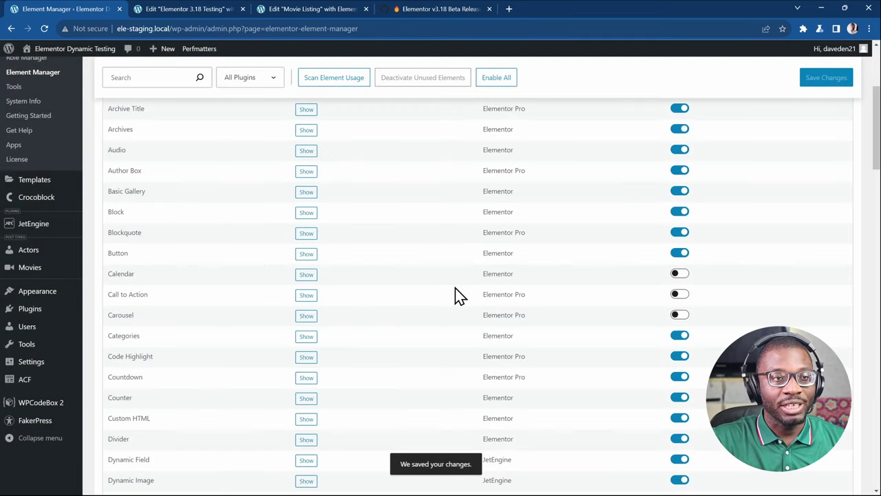
# In the Elementor 3.18 Testing page editor, search the widgets for "call", then reload the editor and repeat the search
pyautogui.click(180, 8)
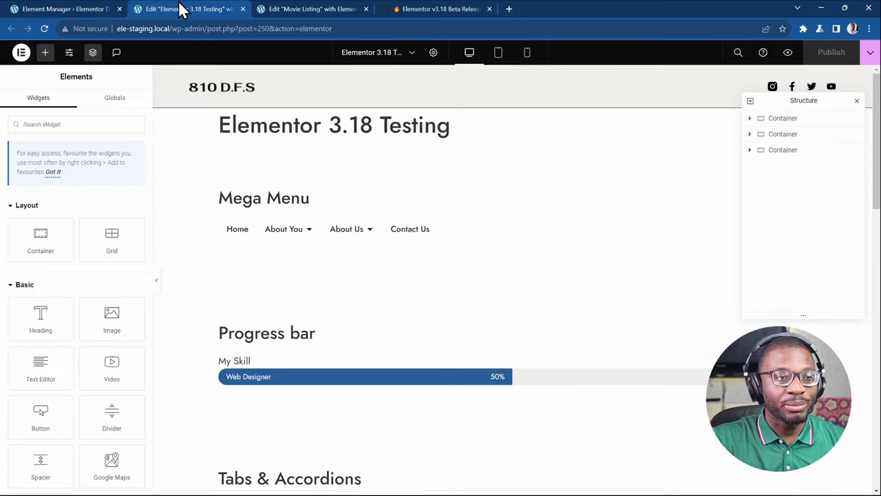
pyautogui.click(104, 125)
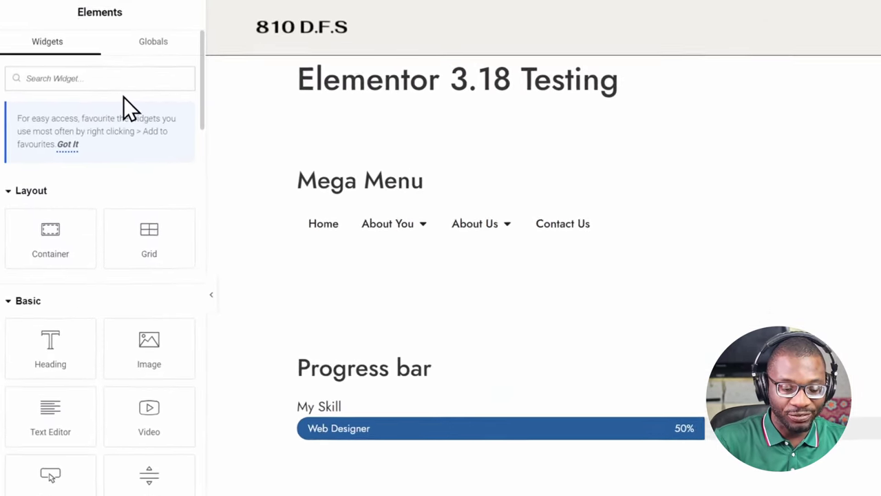
pyautogui.write('call')
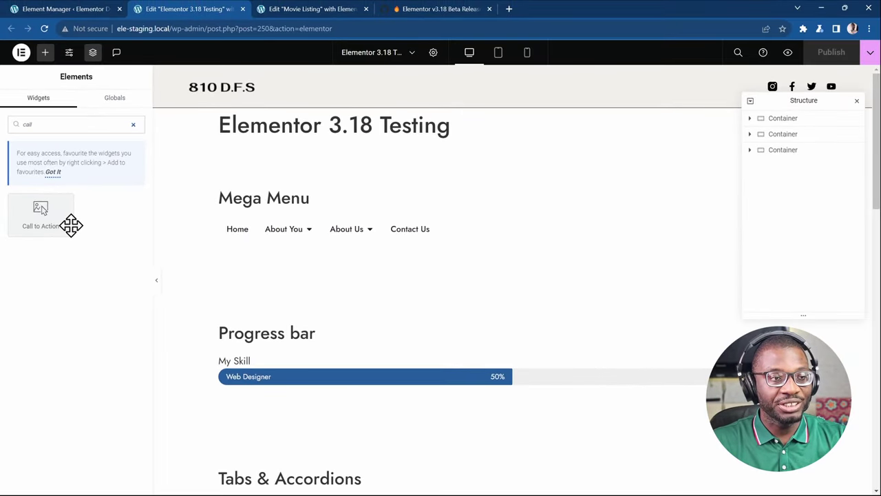
pyautogui.press('F5')
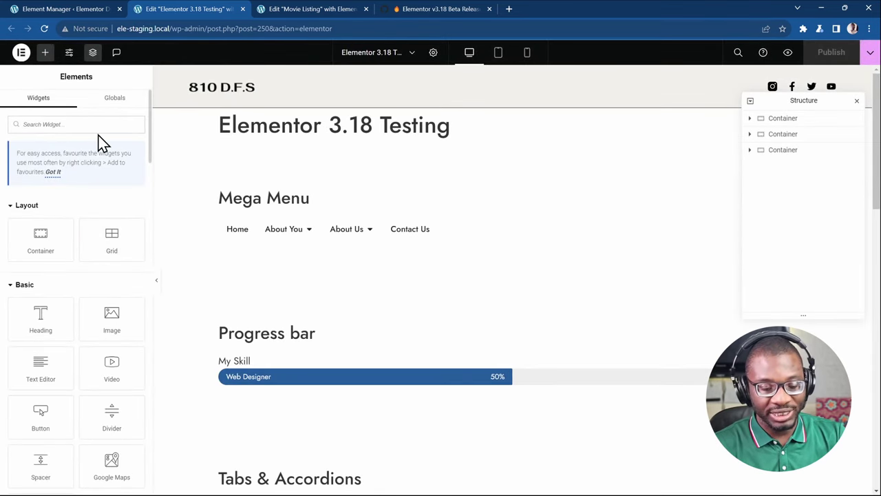
pyautogui.write('call')
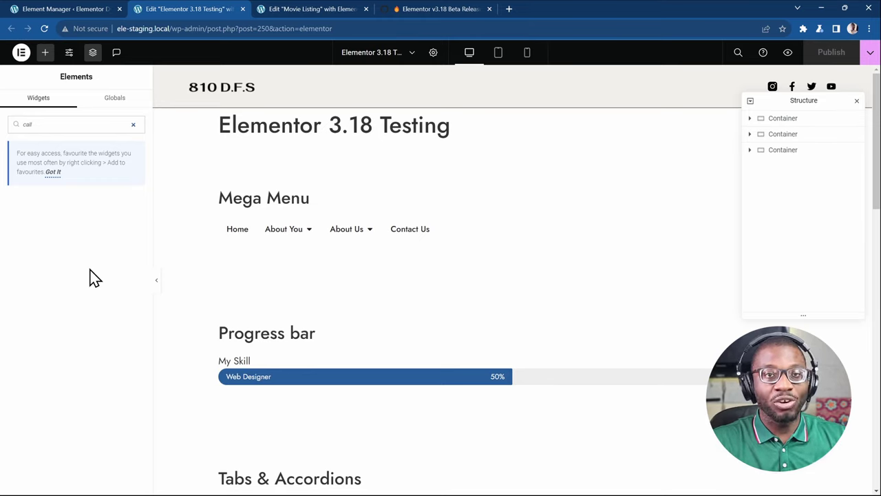
# Return to the Element Manager, scan element usage across the site and review how often each element is used
pyautogui.click(58, 9)
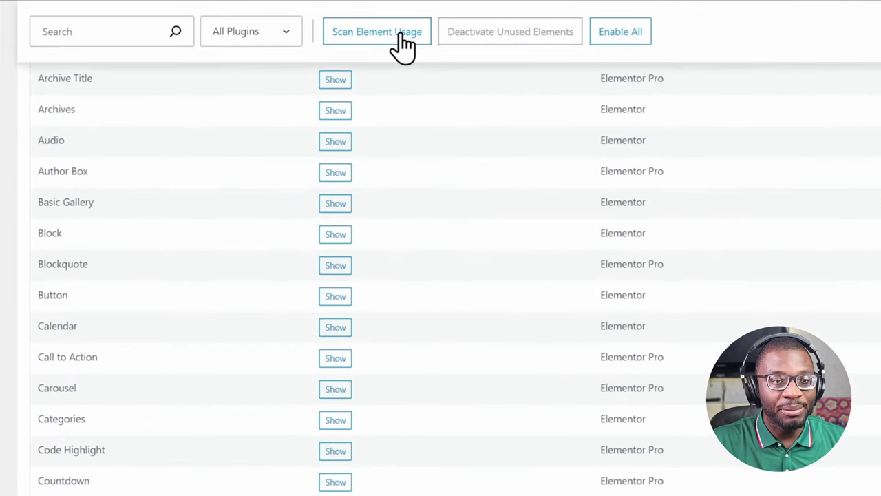
pyautogui.click(405, 47)
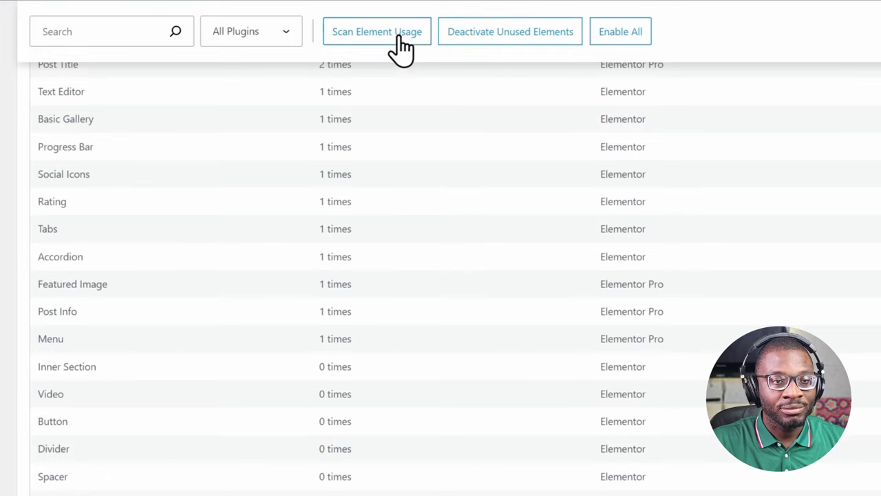
pyautogui.scroll(5, 405, 82)
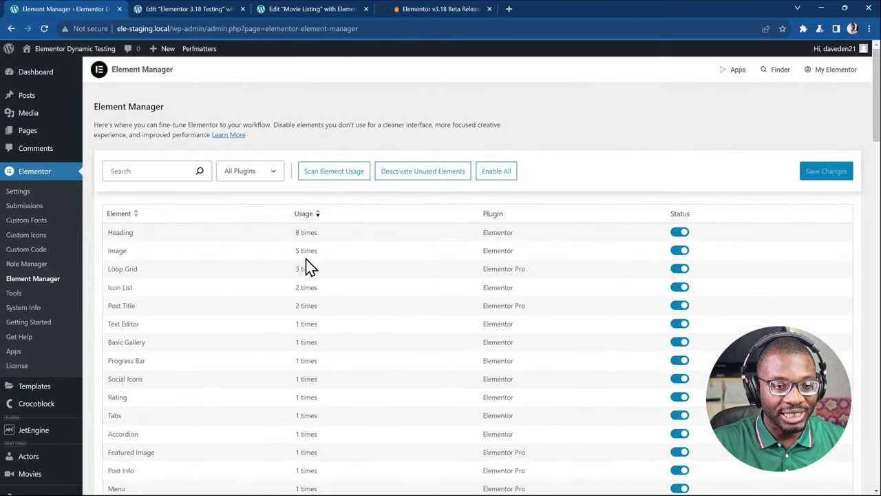
pyautogui.scroll(-5, 306, 249)
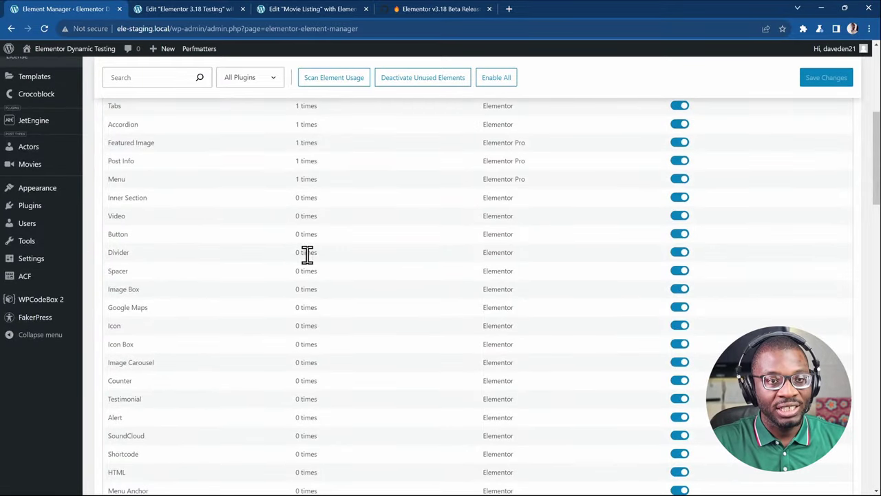
pyautogui.scroll(-4, 307, 254)
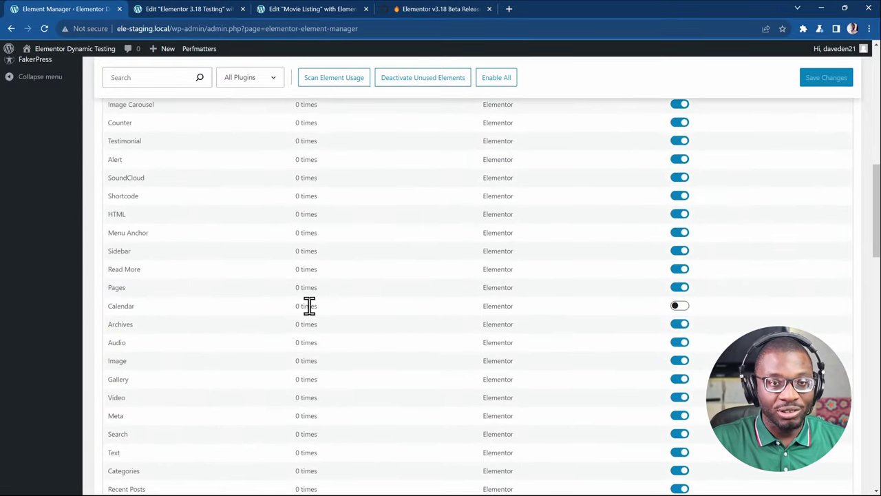
# Deactivate all unused elements in the Element Manager and save the changes
pyautogui.click(441, 86)
pyautogui.scroll(5, 697, 246)
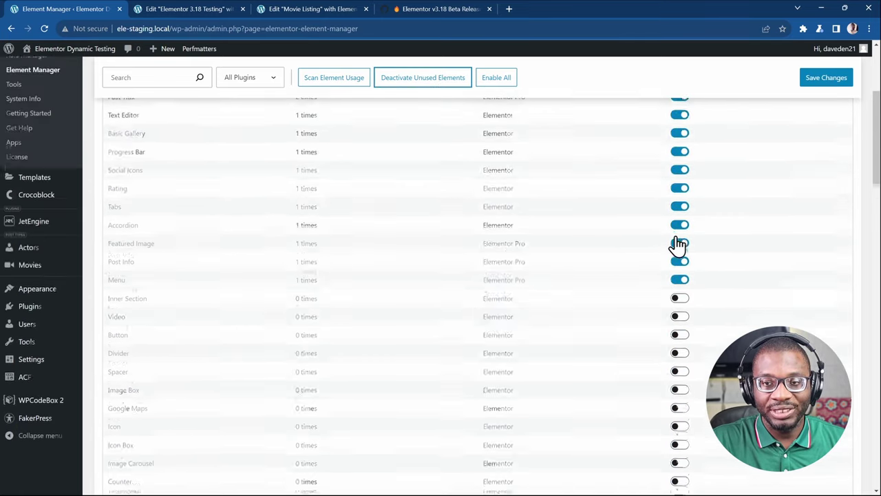
pyautogui.scroll(3, 602, 241)
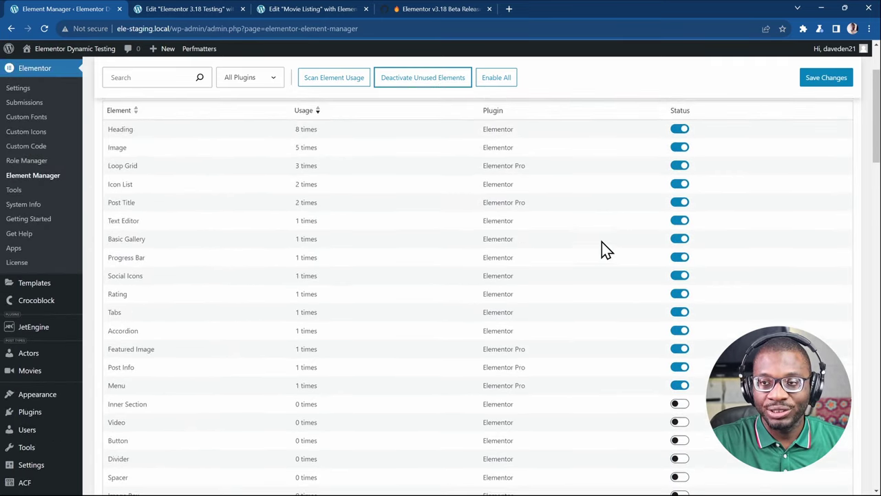
pyautogui.click(817, 81)
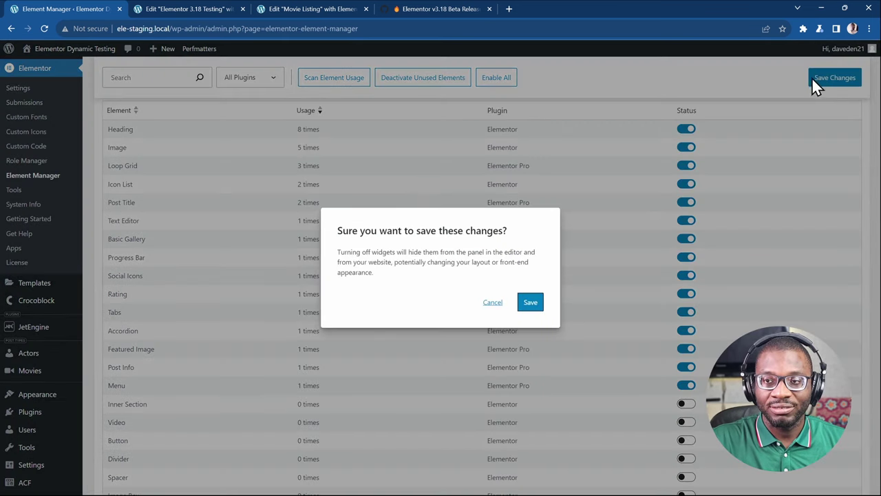
pyautogui.click(528, 303)
# Reload the Elementor 3.18 Testing page editor and look through the widgets that are still available
pyautogui.click(172, 8)
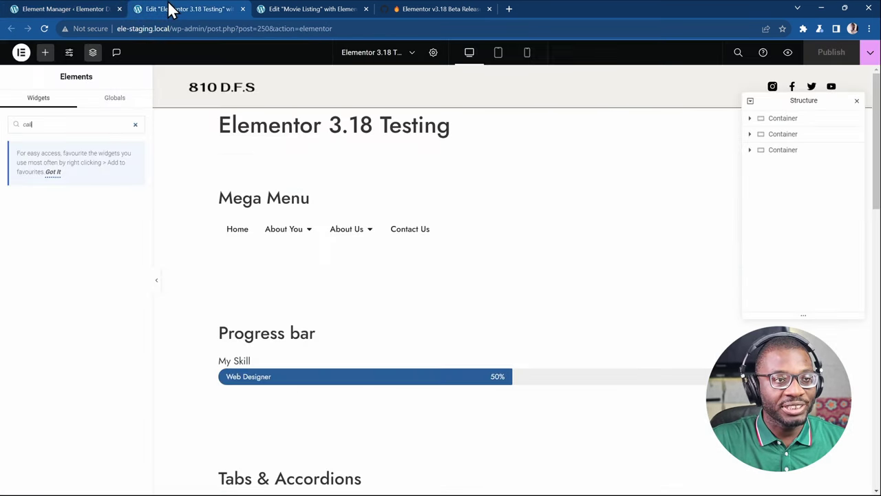
pyautogui.hotkey('ctrl', 'r')
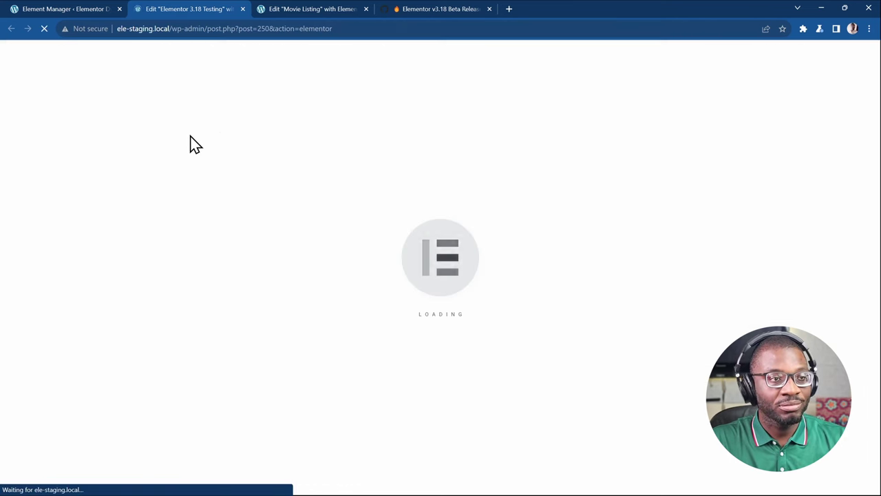
pyautogui.scroll(-5, 79, 298)
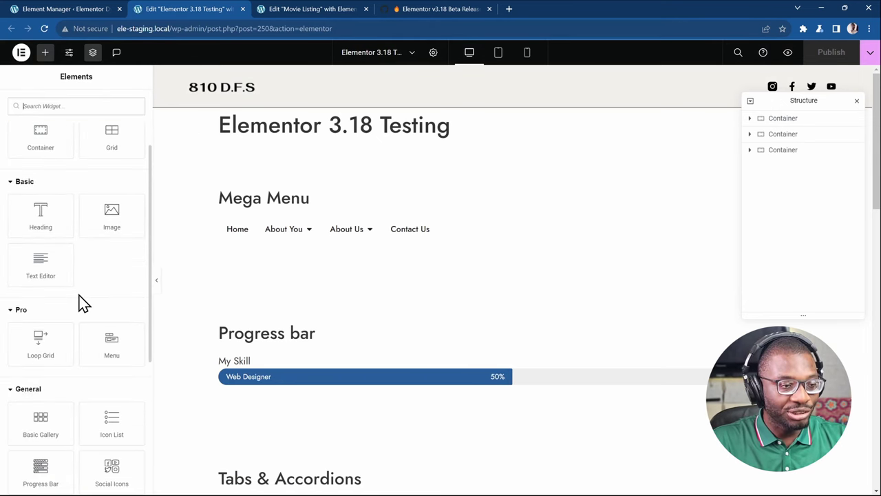
pyautogui.scroll(-3, 79, 303)
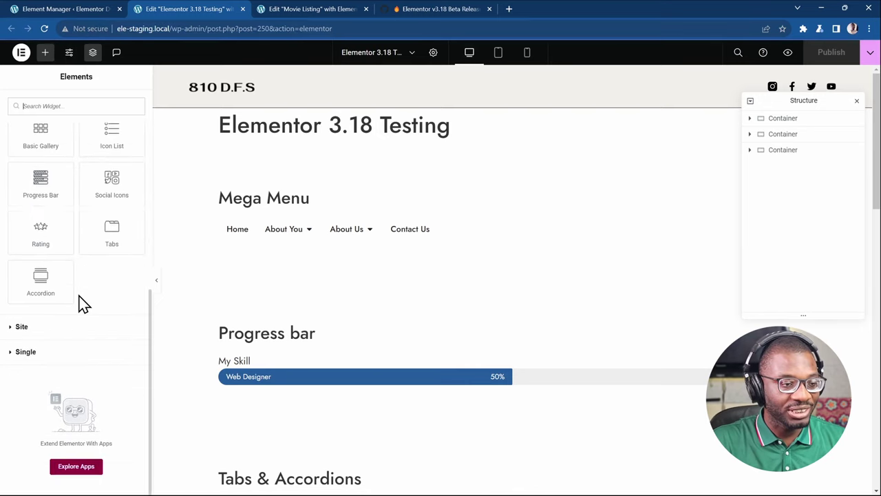
# Look back over the remaining Pro and General widgets in the editor's widget list
pyautogui.scroll(1, 80, 300)
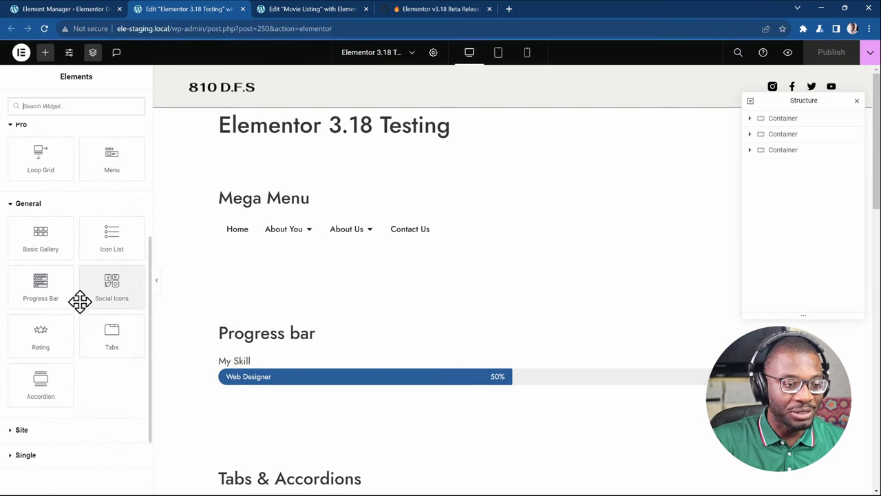
pyautogui.scroll(3, 92, 318)
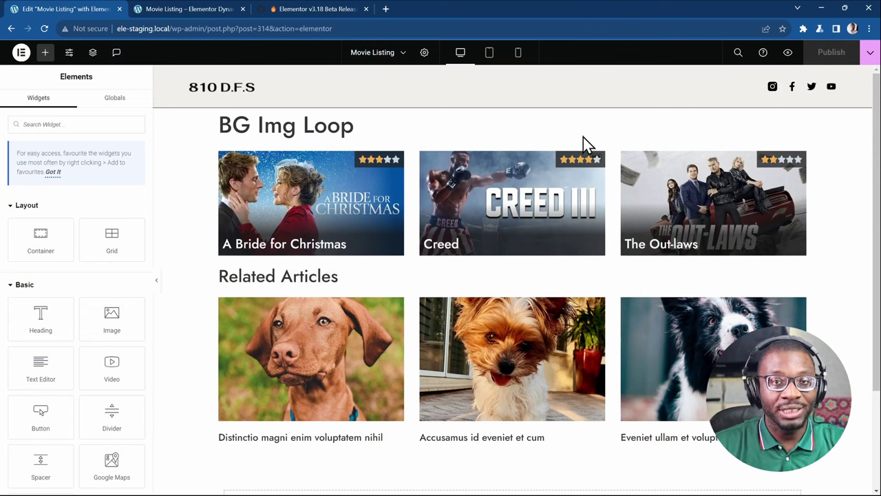
# In the Movie Listing page editor, set the movie loop grid's pagination to Numbers + Previous/Next
pyautogui.click(566, 203)
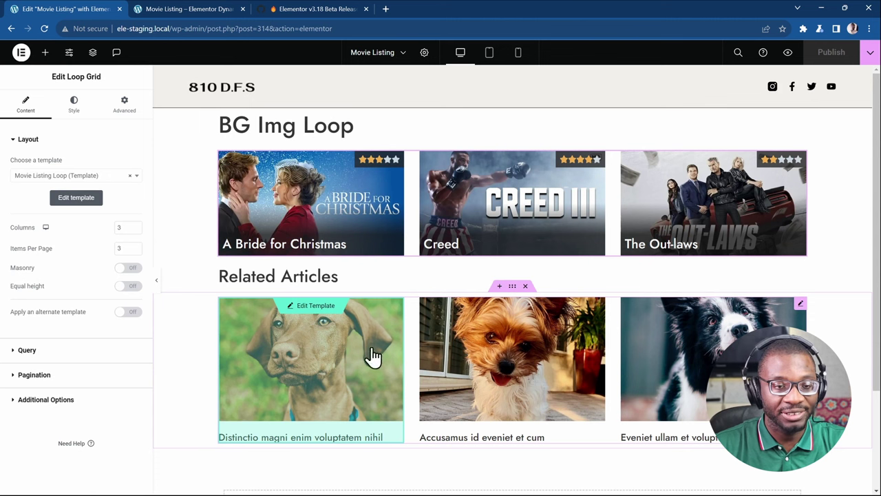
pyautogui.click(68, 378)
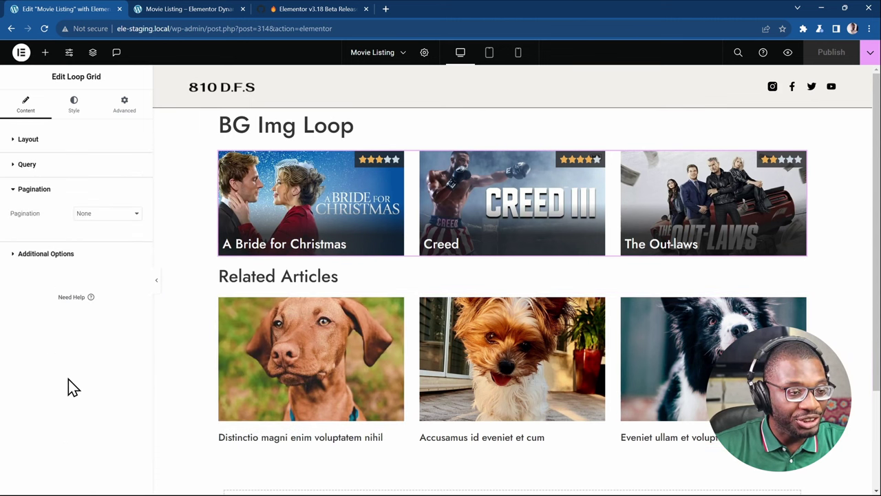
pyautogui.click(88, 214)
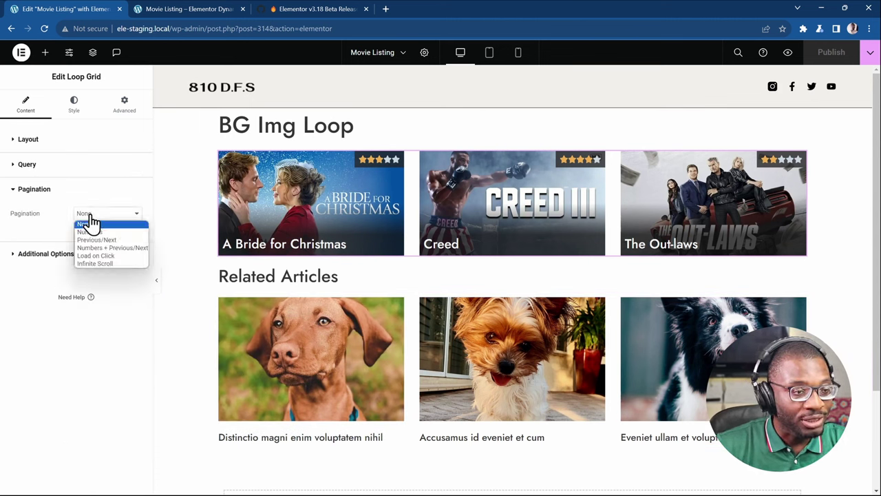
pyautogui.click(112, 247)
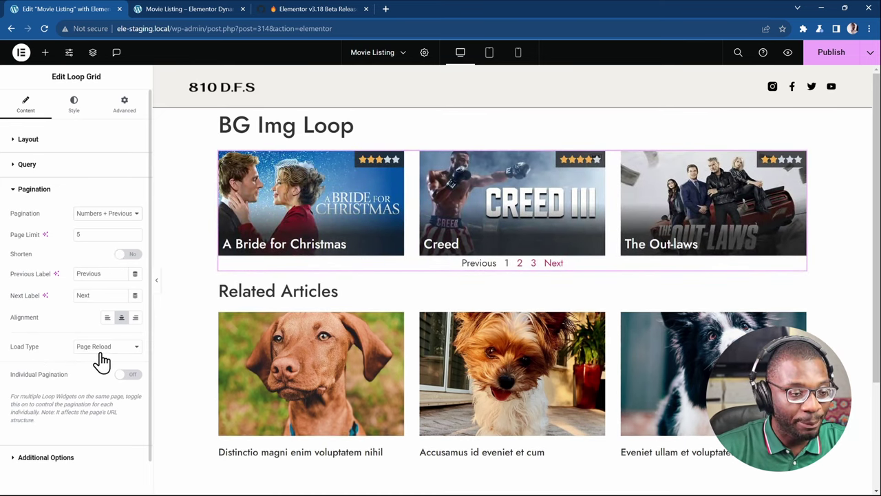
# Set the Related Articles loop grid's pagination to Numbers + Previous/Next and publish the page
pyautogui.click(567, 382)
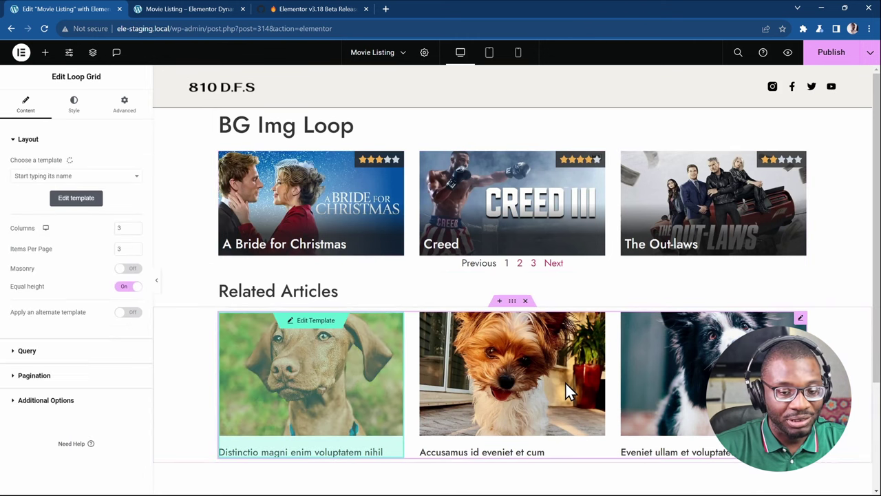
pyautogui.click(60, 380)
pyautogui.click(109, 215)
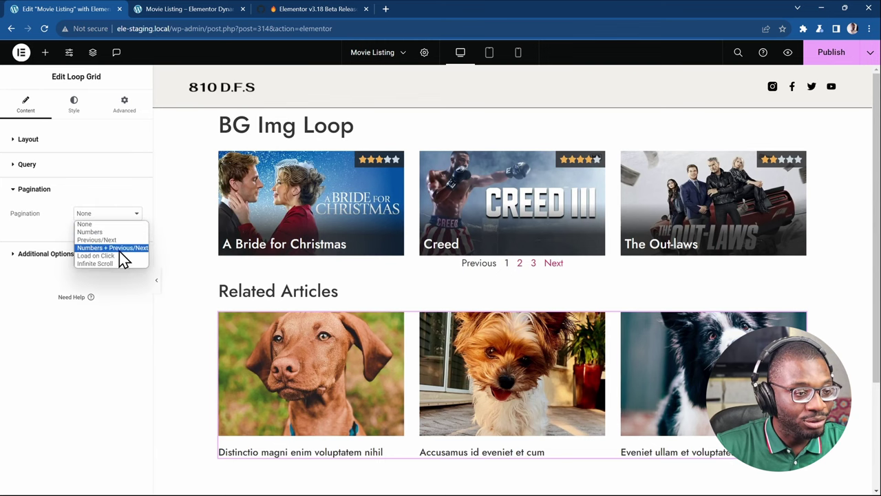
pyautogui.click(121, 248)
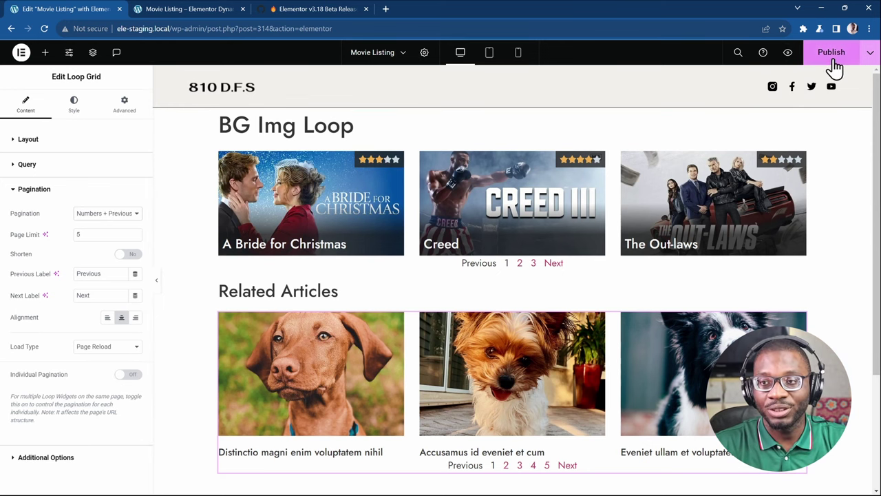
pyautogui.click(835, 66)
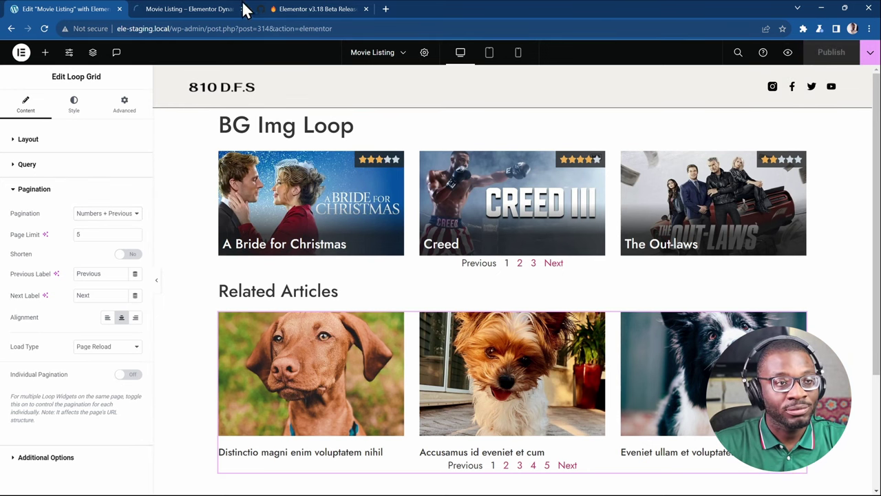
# In the Movie Listing preview, go to pages 2 and 3 of the movie grid and compare both grids
pyautogui.click(205, 9)
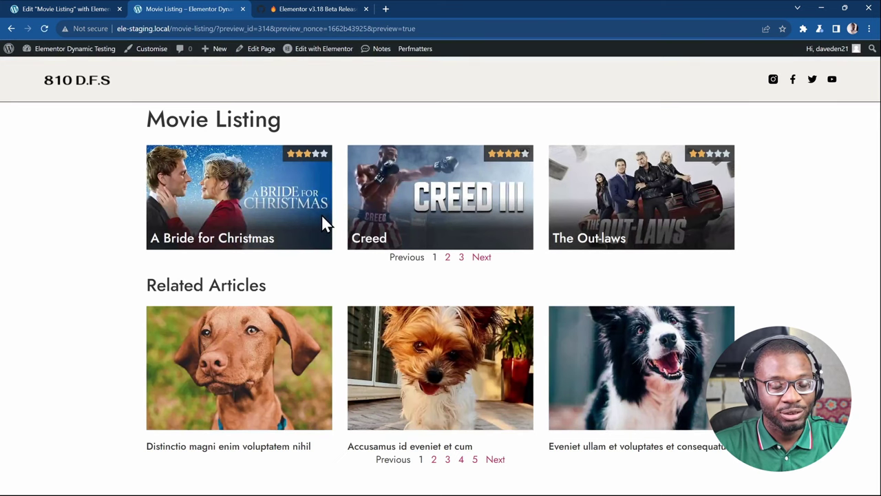
pyautogui.click(448, 260)
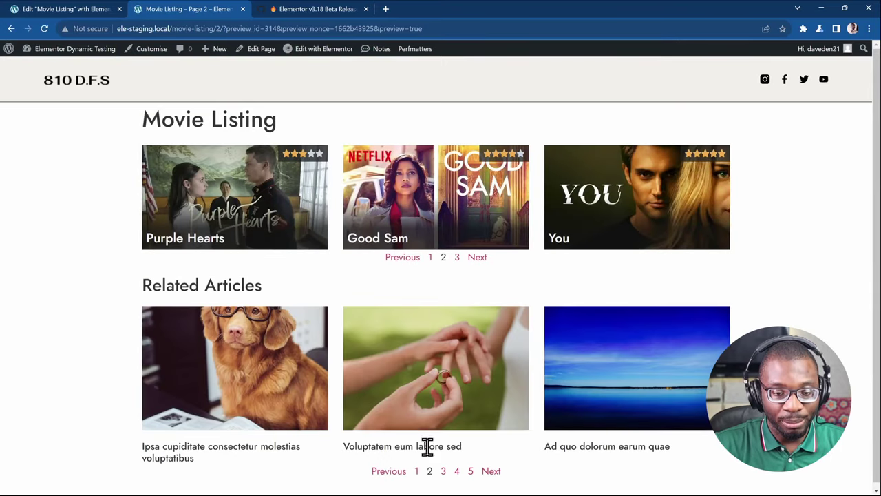
pyautogui.click(456, 258)
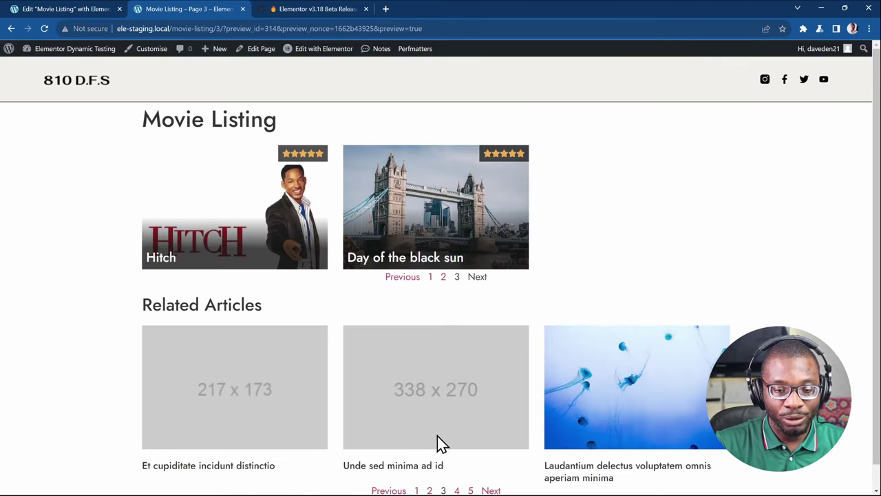
pyautogui.scroll(-1, 438, 437)
pyautogui.scroll(1, 422, 393)
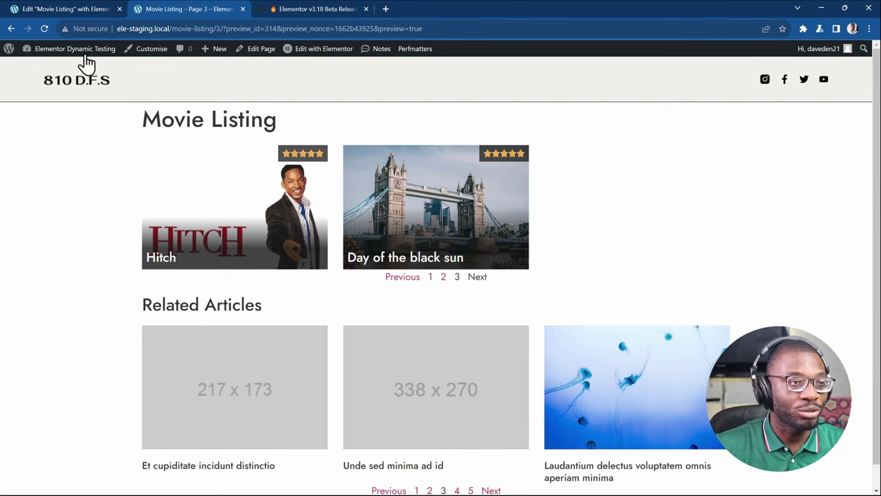
# Back in the editor, turn on Individual Pagination for both the Related Articles and movie loop grids and publish the page
pyautogui.click(69, 13)
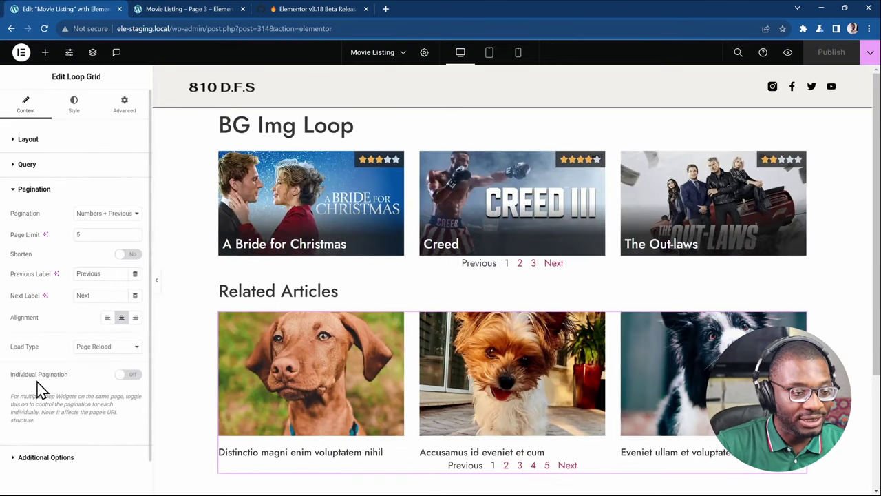
pyautogui.click(132, 376)
pyautogui.hotkey('ctrl', 'z')
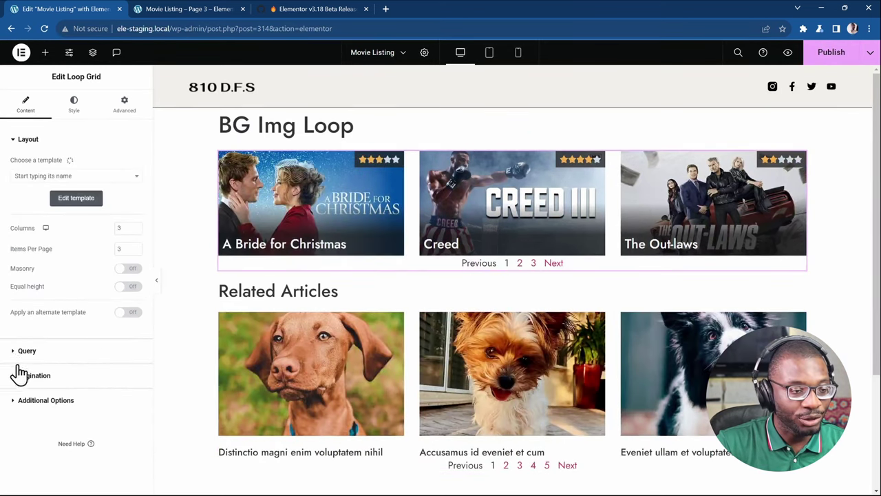
pyautogui.click(57, 377)
pyautogui.click(123, 376)
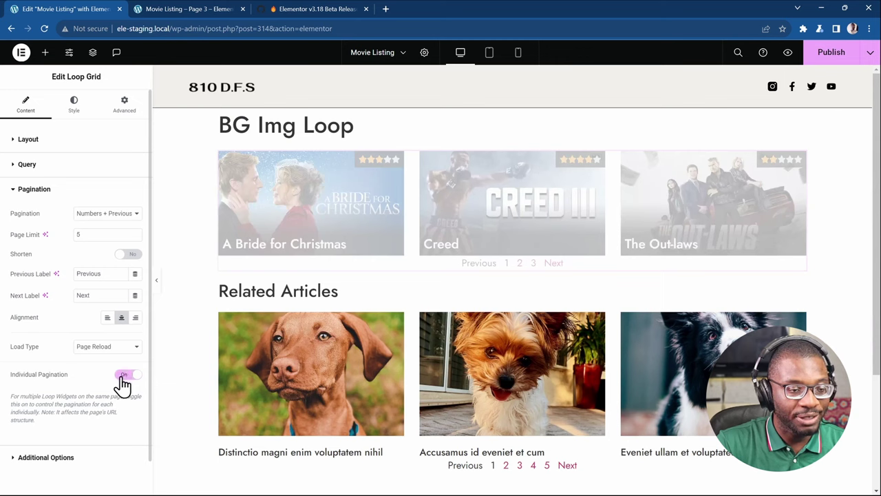
pyautogui.click(830, 55)
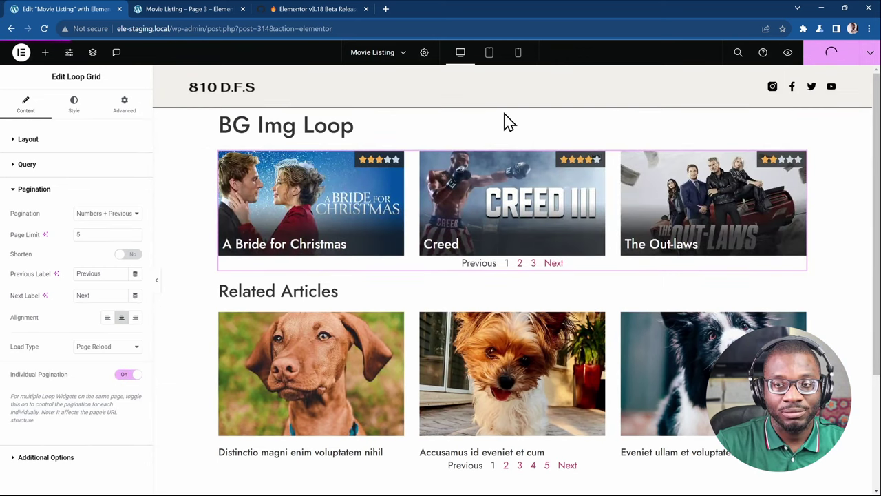
# Test the individual pagination in the preview by opening movie page 2 and Related Articles page 3
pyautogui.click(204, 9)
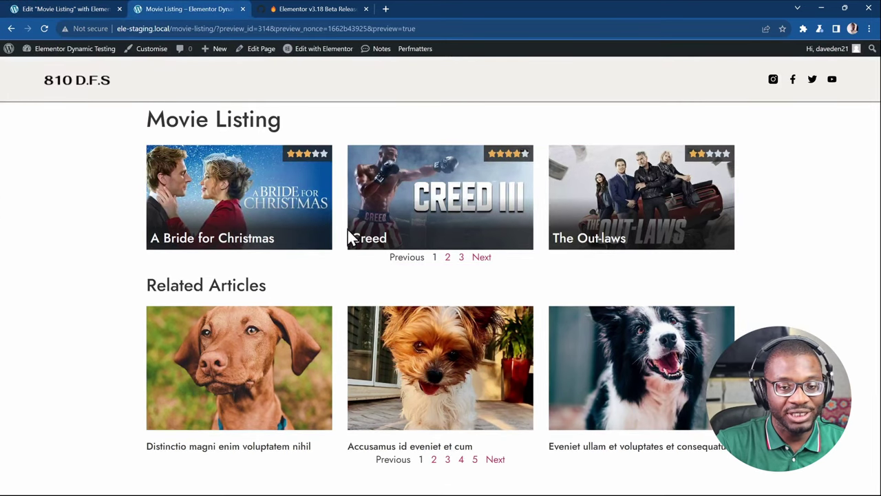
pyautogui.click(448, 259)
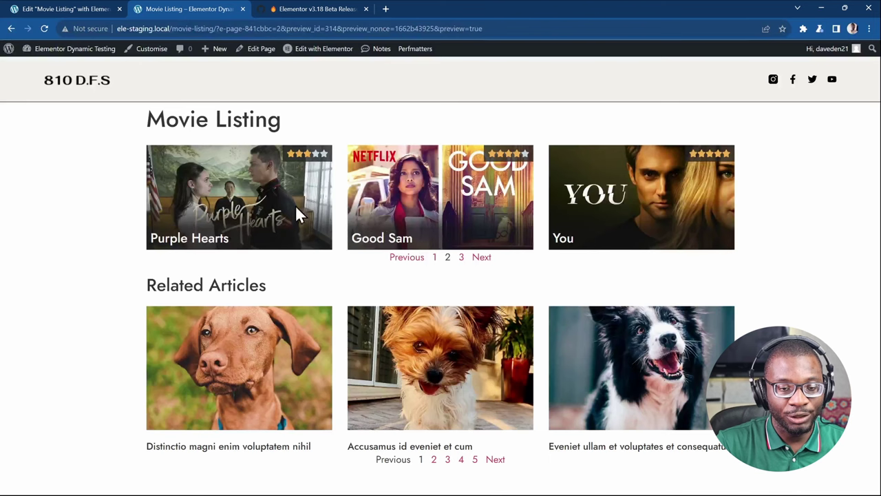
pyautogui.click(446, 461)
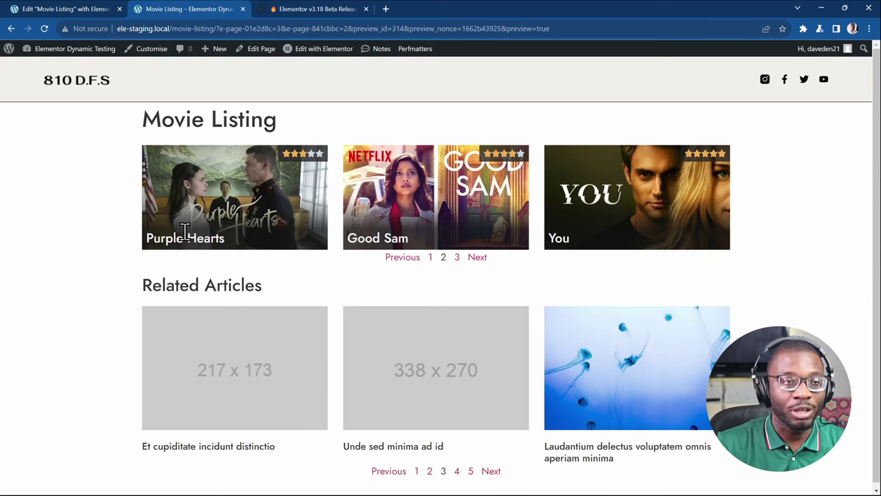
# Return to the editor and set the movie loop grid's pagination load type to AJAX
pyautogui.click(60, 11)
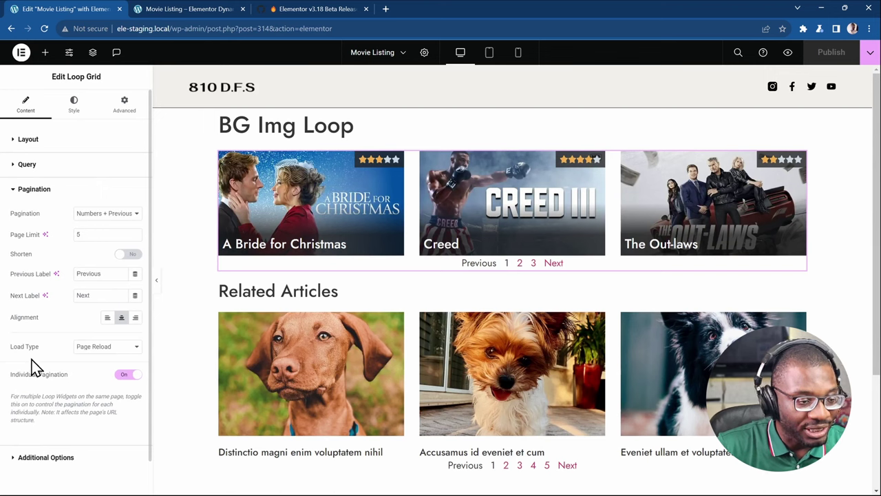
pyautogui.click(100, 346)
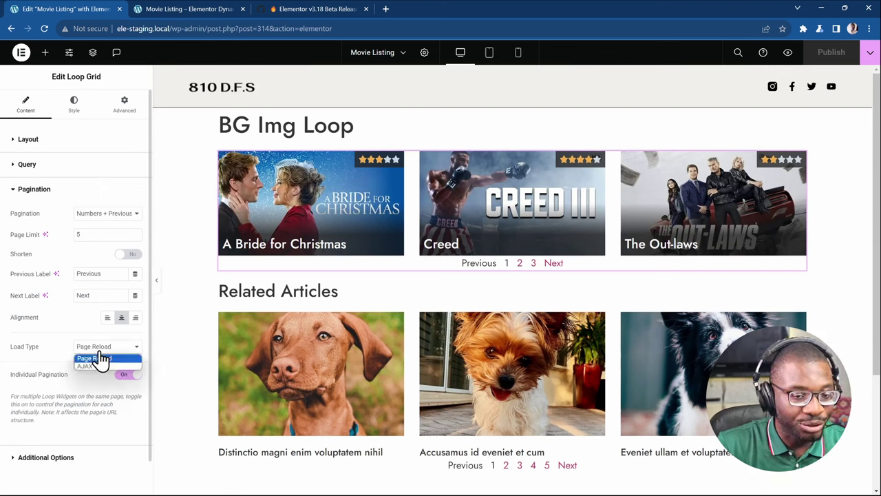
pyautogui.click(112, 367)
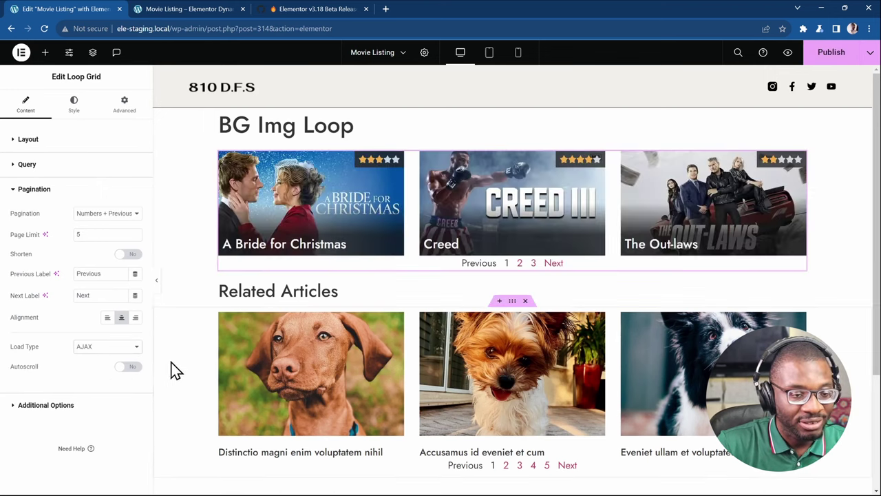
# Set the Related Articles loop grid's pagination load type to AJAX and publish the page
pyautogui.click(545, 389)
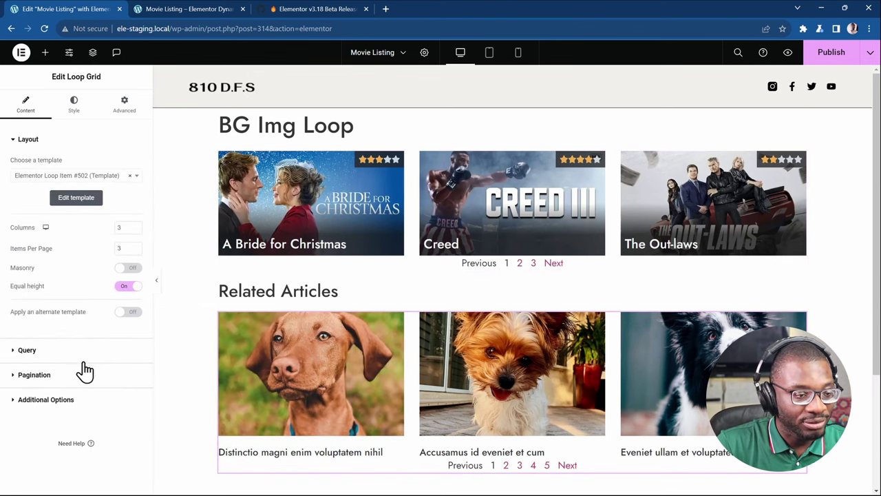
pyautogui.click(77, 375)
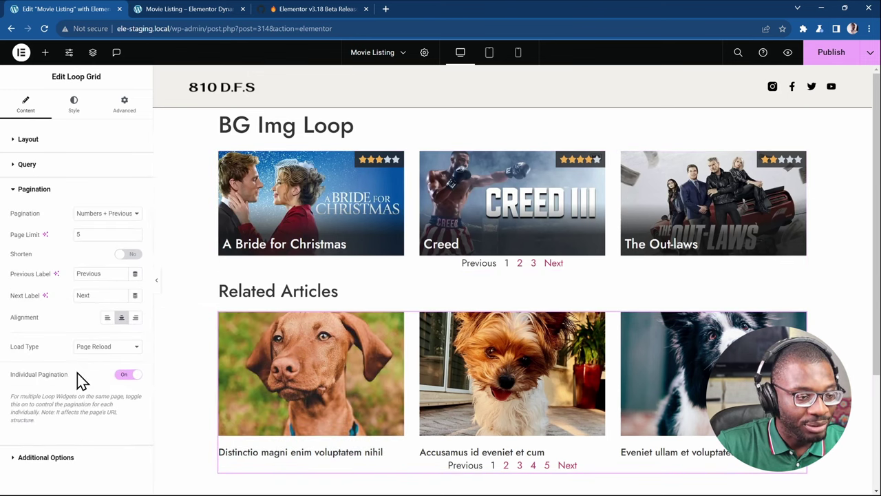
pyautogui.click(107, 346)
pyautogui.click(113, 363)
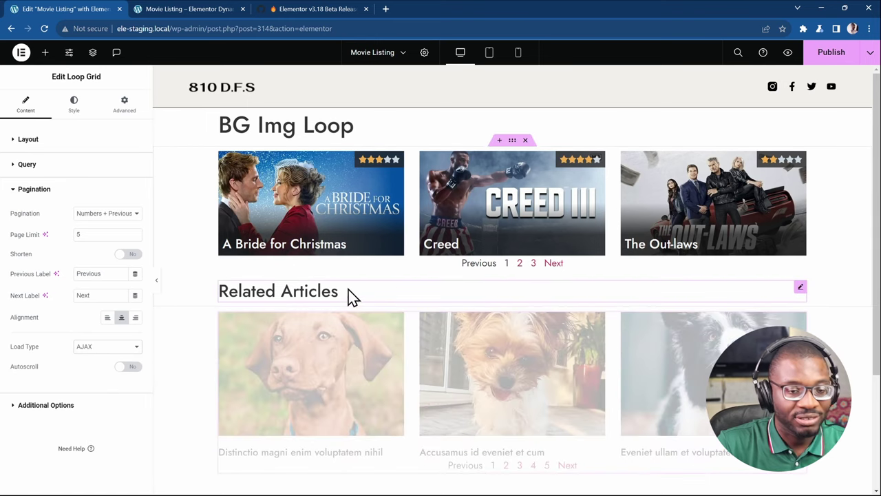
pyautogui.click(815, 59)
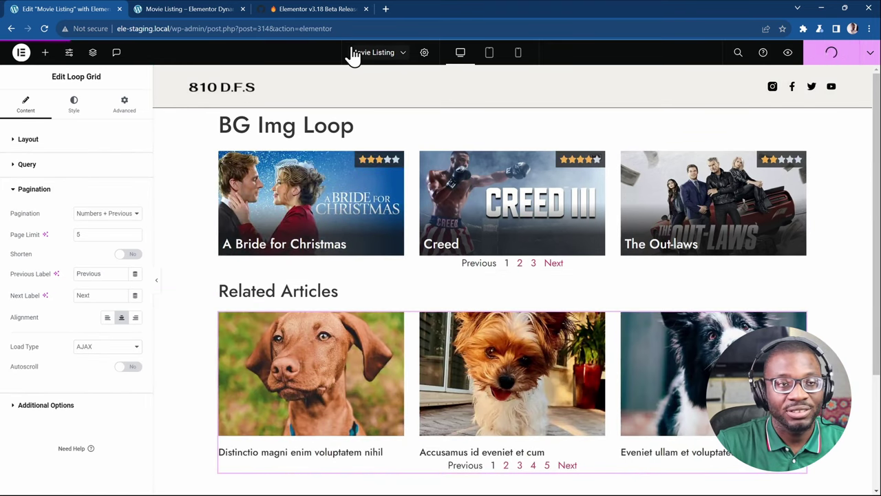
# Test the AJAX pagination in the preview with movie pages 2 and 3 and Related Articles pages 2 and 4, and return to the editor
pyautogui.click(181, 9)
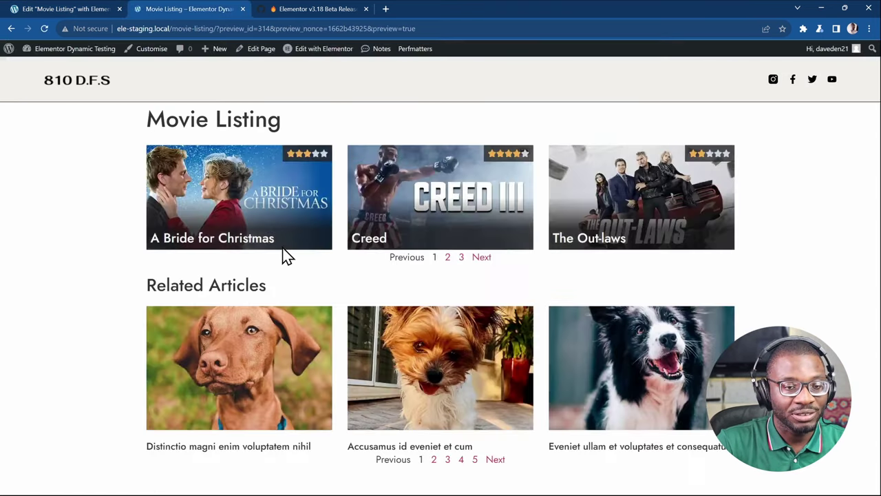
pyautogui.click(448, 258)
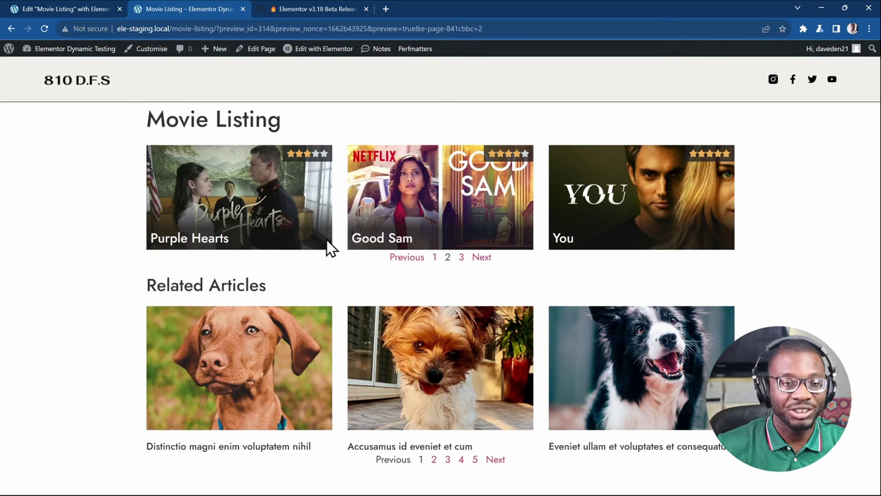
pyautogui.click(461, 261)
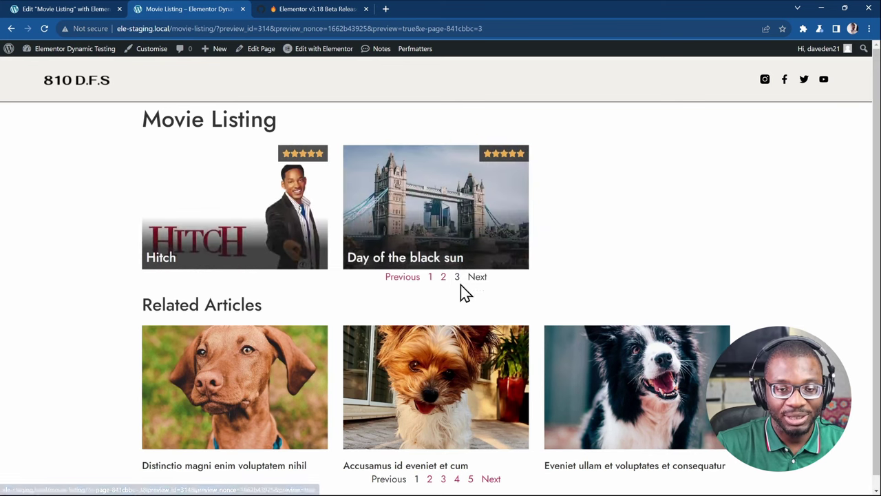
pyautogui.scroll(-1, 458, 330)
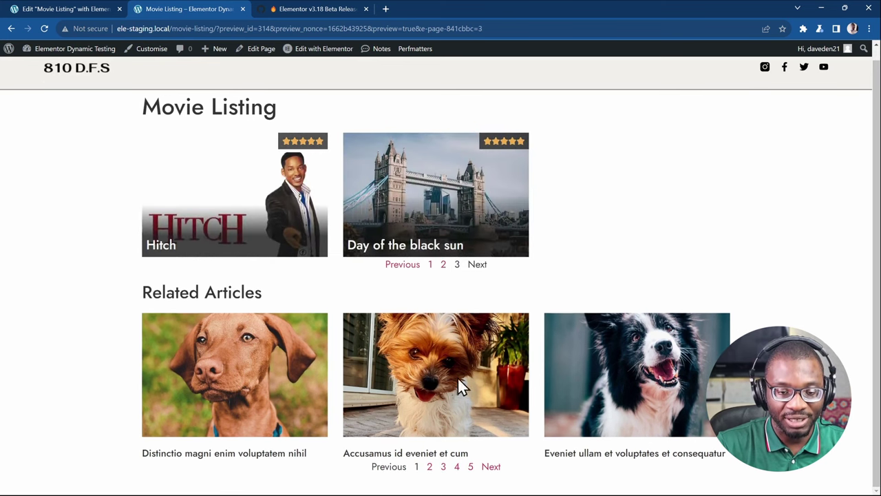
pyautogui.click(431, 473)
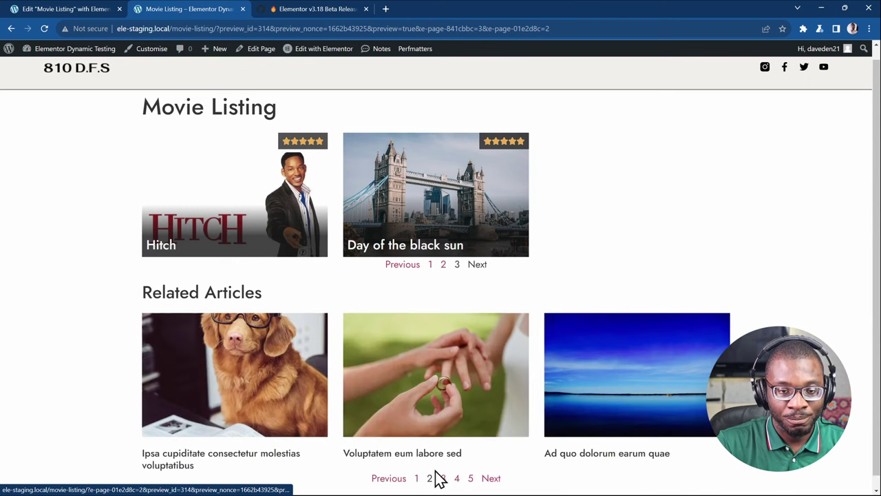
pyautogui.click(457, 480)
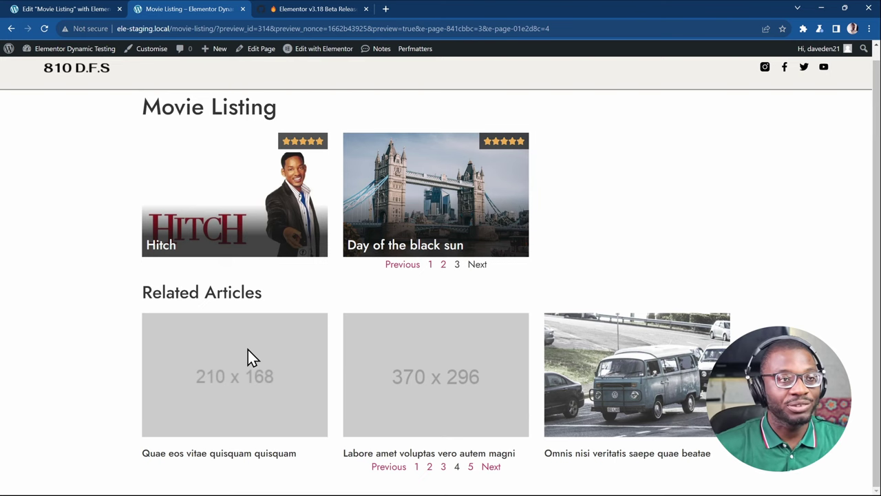
pyautogui.click(34, 8)
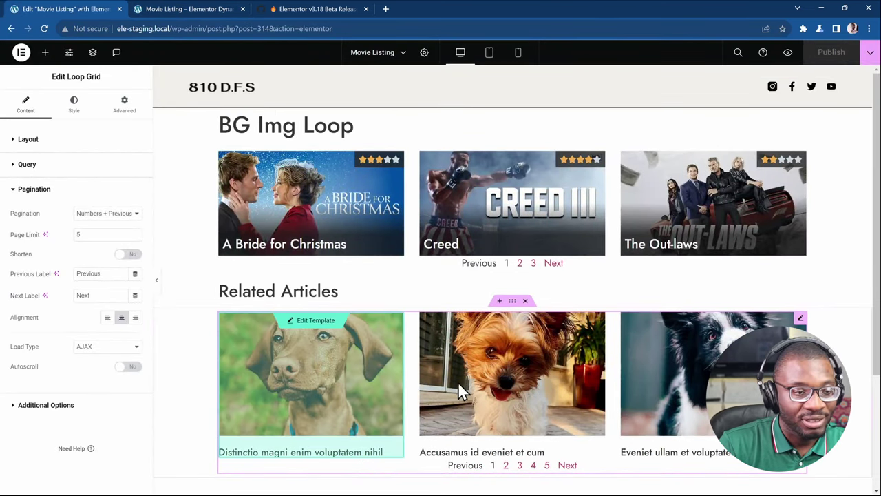
# Set the Related Articles loop grid's query source to Manual Selection, publish the page, check the empty grid in the preview, and return to the editor
pyautogui.click(42, 172)
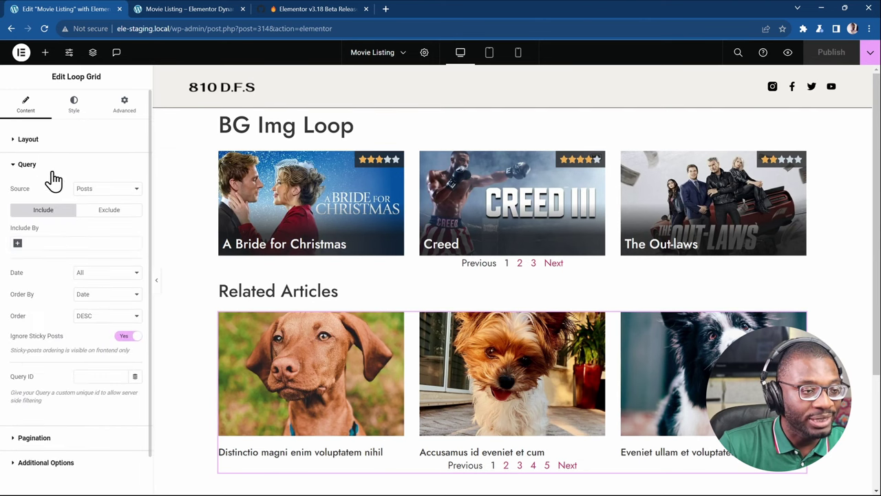
pyautogui.click(99, 192)
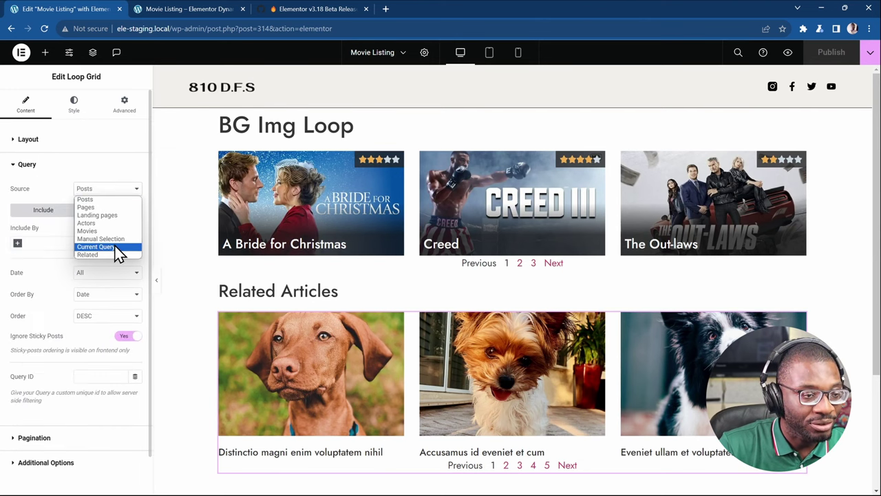
pyautogui.click(114, 239)
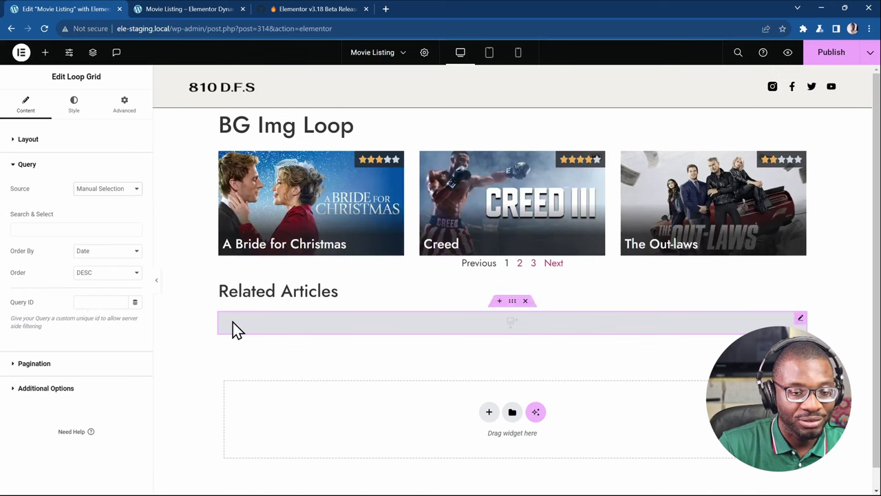
pyautogui.click(830, 57)
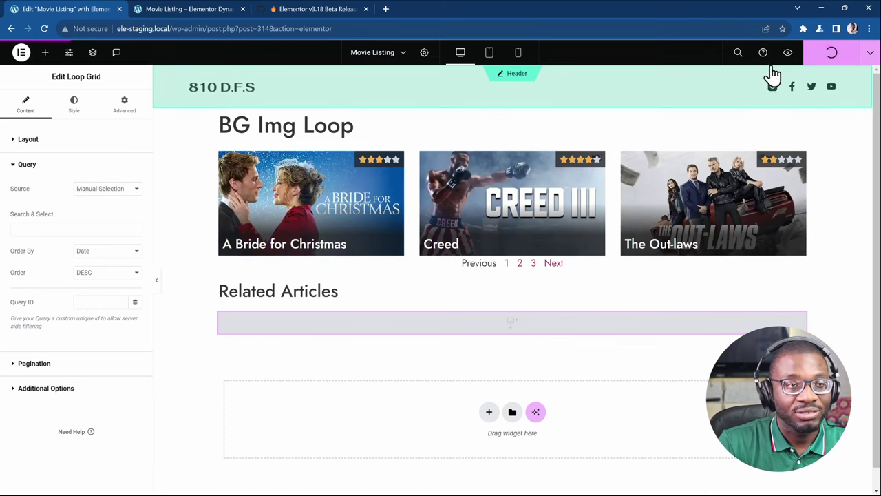
pyautogui.click(177, 9)
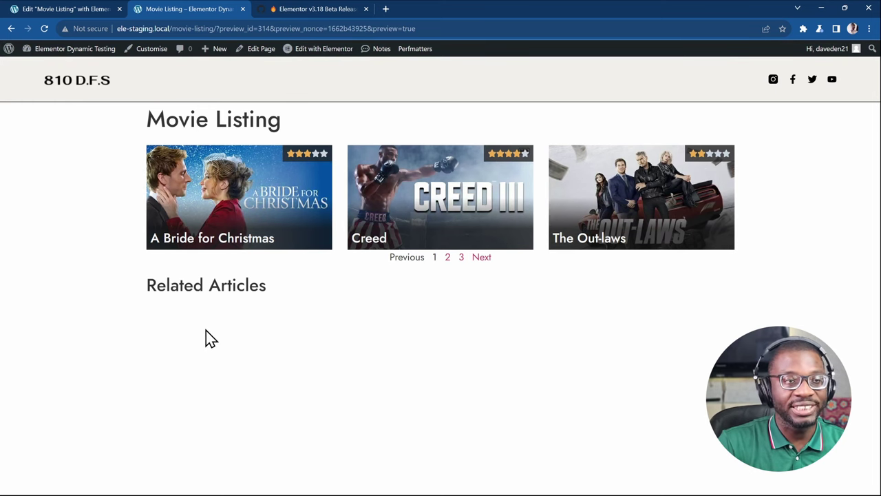
pyautogui.click(30, 9)
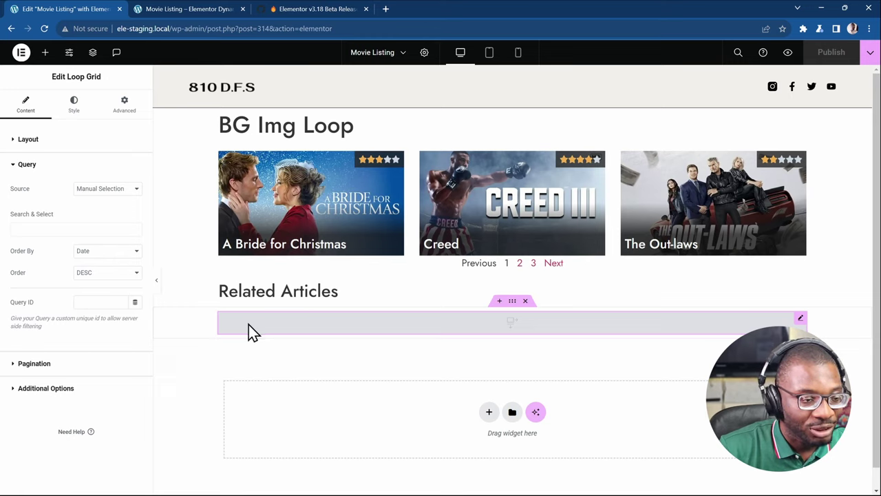
# Enable the Nothing Found Message for the Related Articles loop grid, check it in the preview, and return to the editor
pyautogui.click(61, 396)
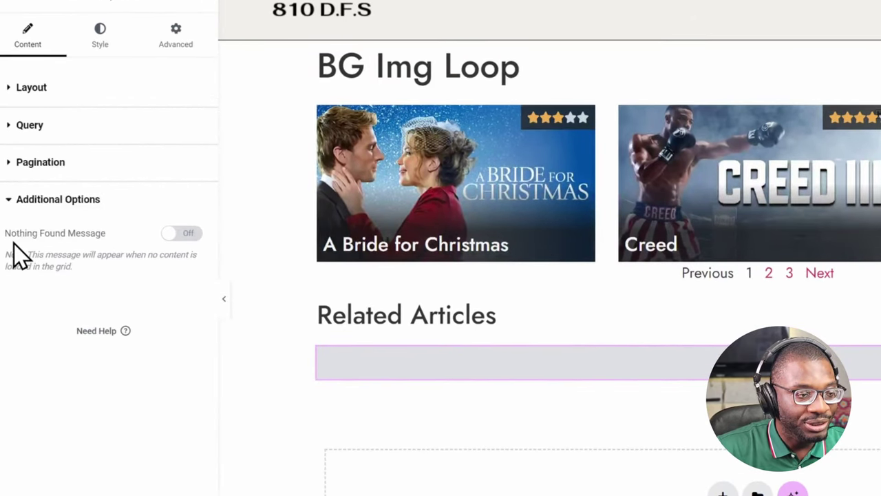
pyautogui.click(173, 234)
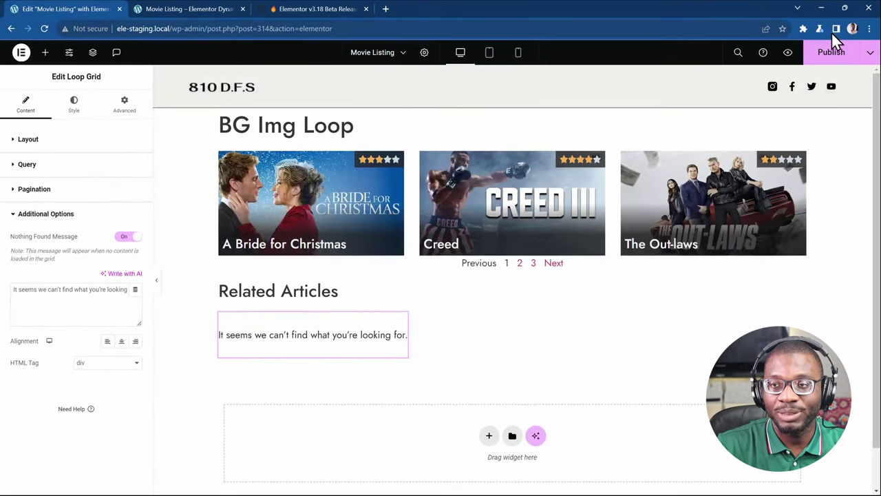
pyautogui.click(192, 9)
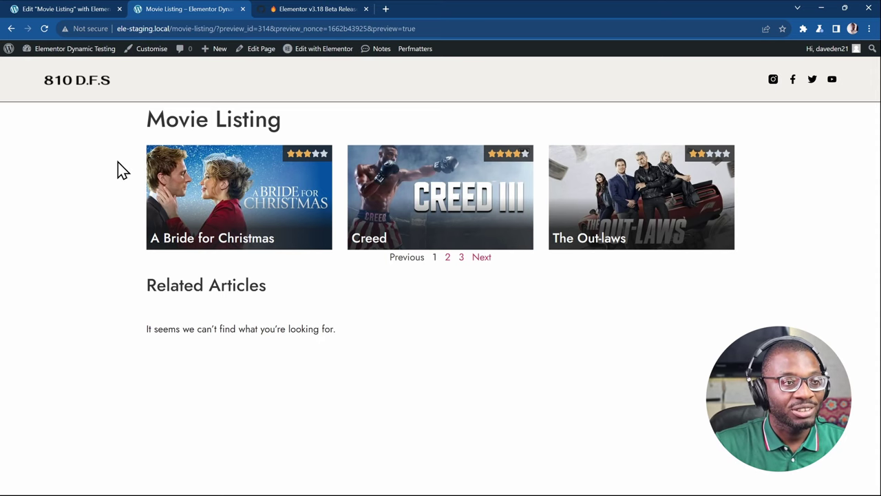
pyautogui.click(67, 15)
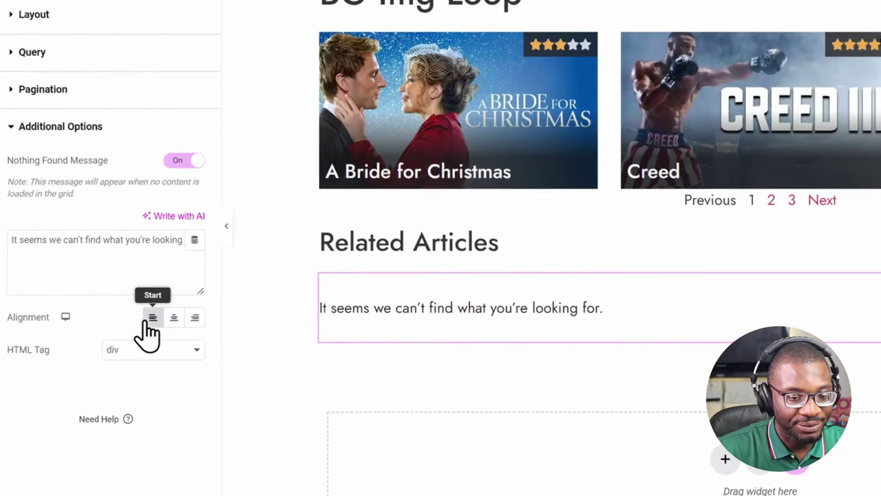
# Align the nothing-found message to the start and try the H2 and H3 HTML tags before setting the tag back to div
pyautogui.click(111, 339)
pyautogui.click(130, 357)
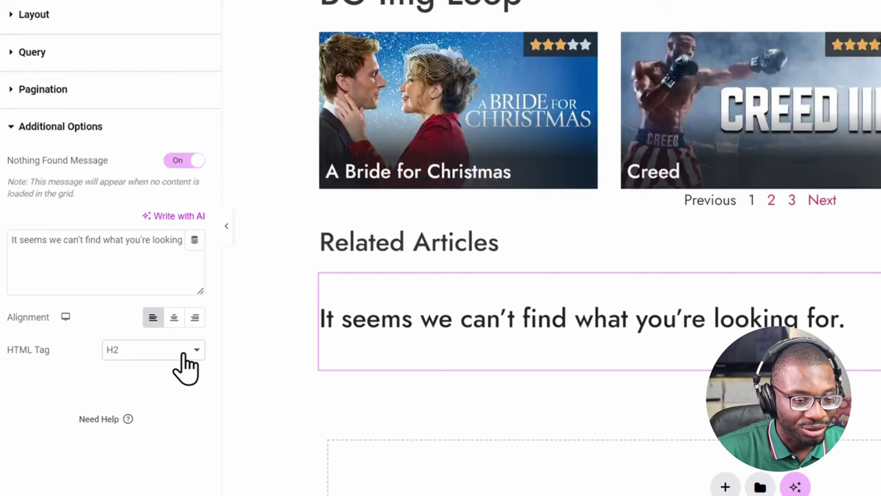
pyautogui.click(160, 350)
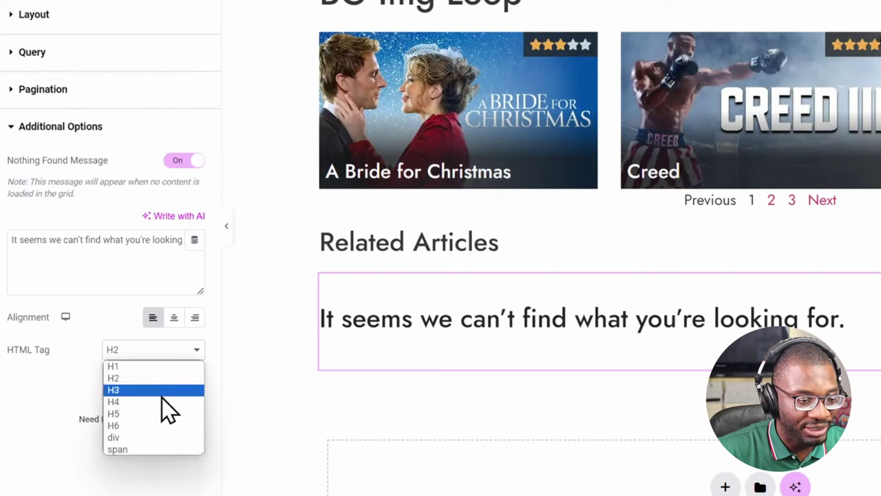
pyautogui.click(159, 390)
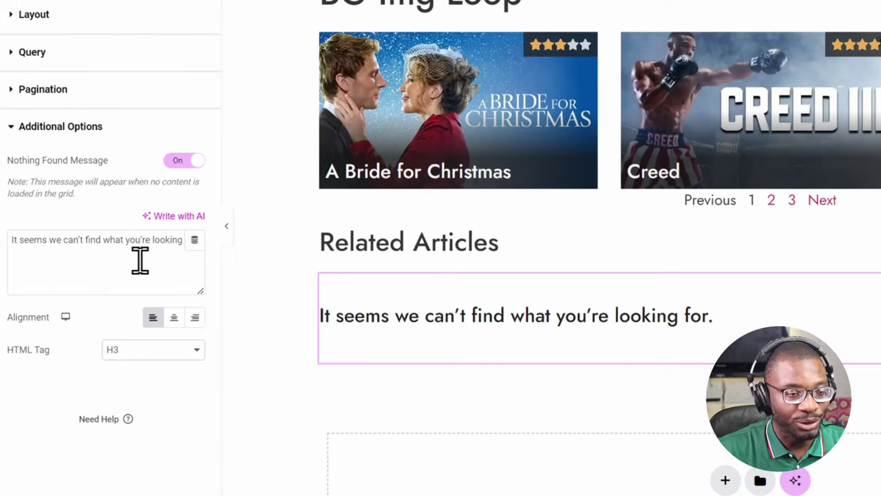
pyautogui.click(140, 349)
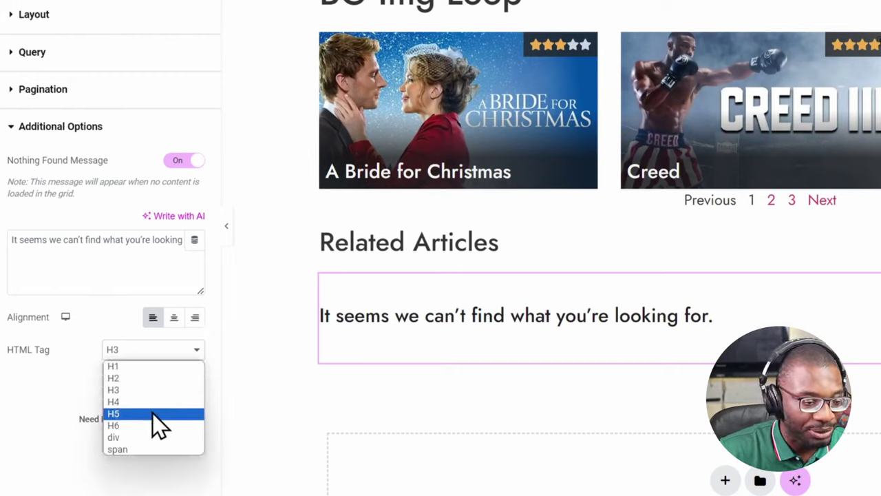
pyautogui.click(149, 438)
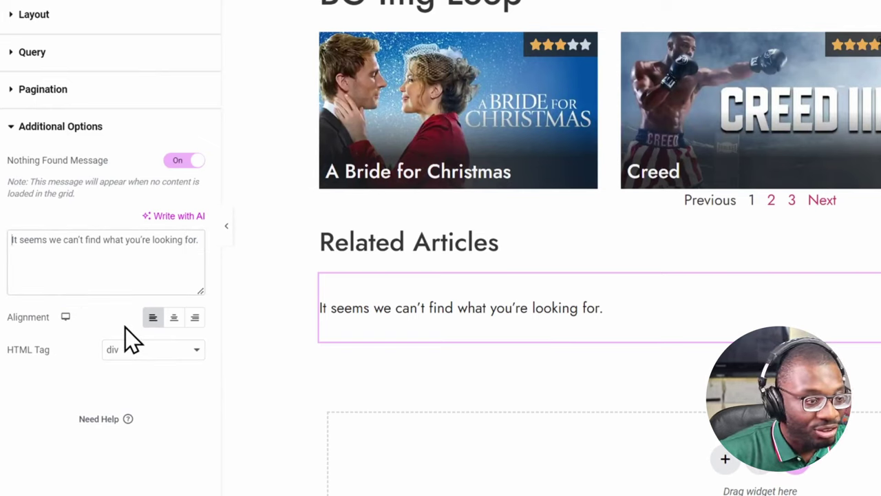
# Wrap the nothing-found message in <h3> tags and add the line <p>Continue some other text</p> below it
pyautogui.write('<')
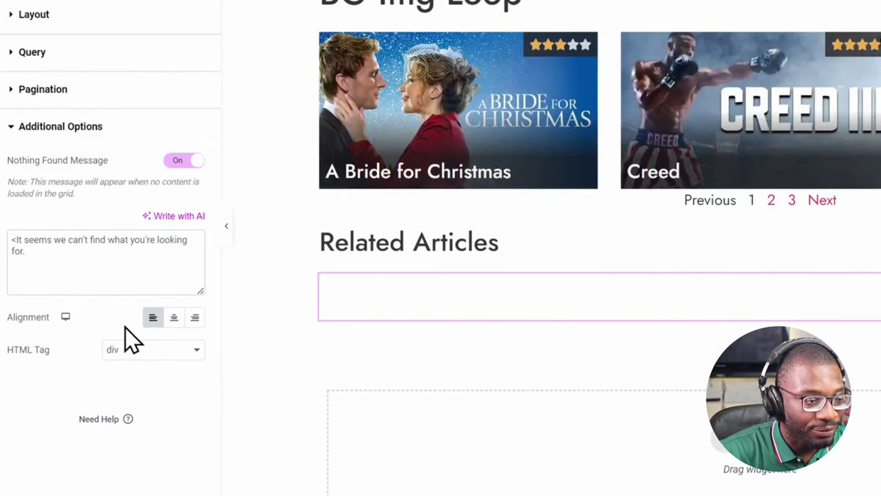
pyautogui.write('h3>')
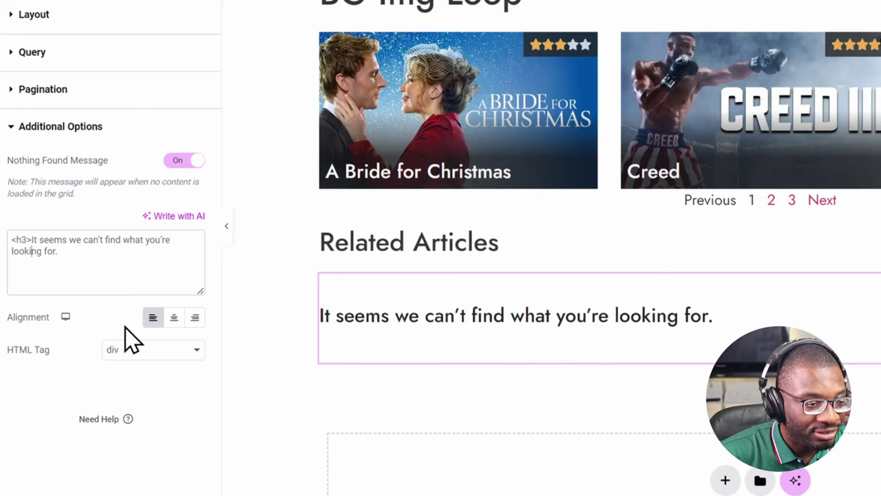
pyautogui.hotkey('ctrl', 'End')
pyautogui.write('</h3>')
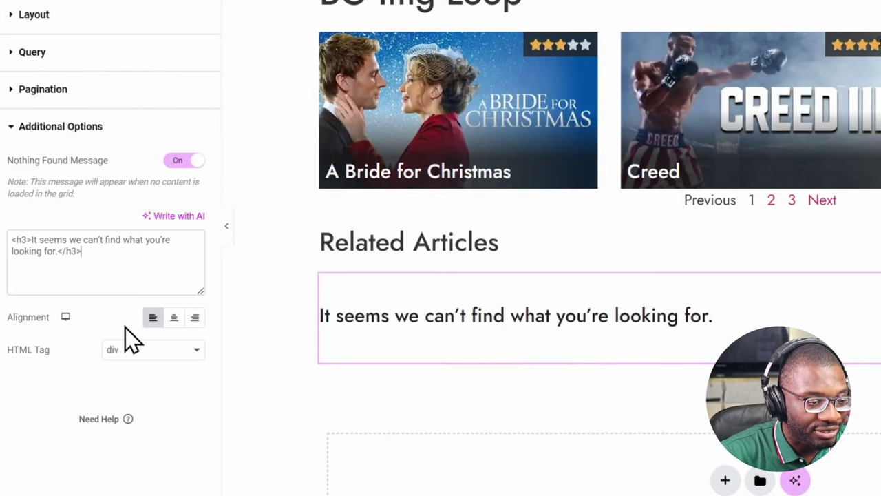
pyautogui.press('Return')
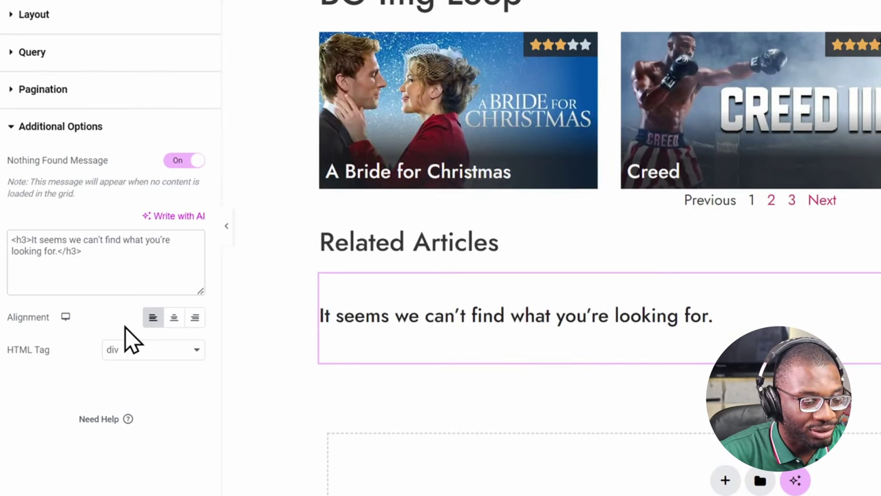
pyautogui.write('<p>T')
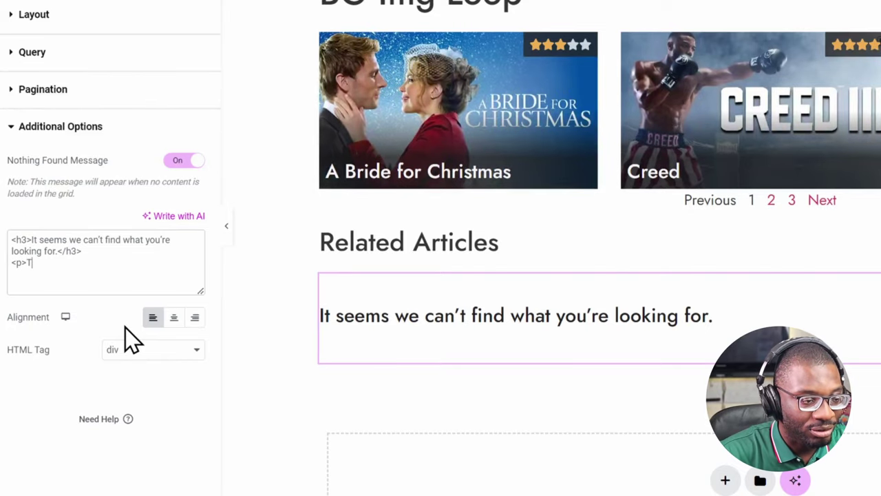
pyautogui.write('ontinue some other text</p>')
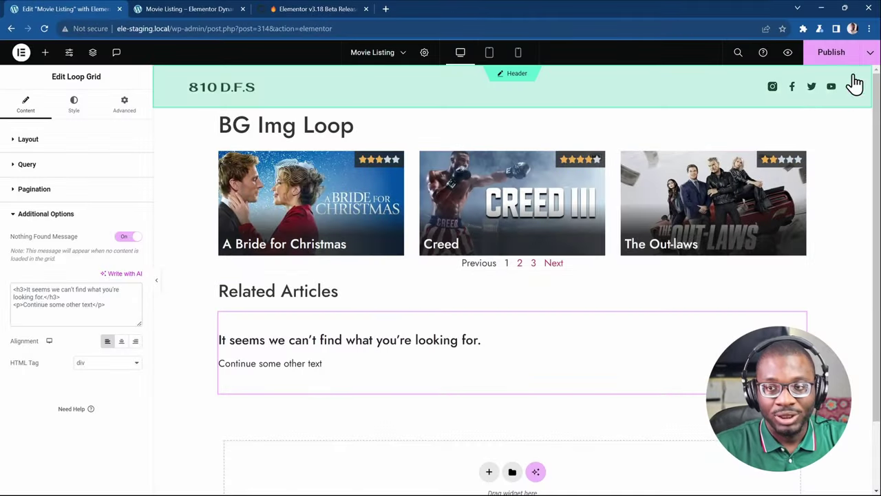
# Publish the page, check the HTML-formatted nothing-found message in the preview, and return to the editor
pyautogui.click(818, 55)
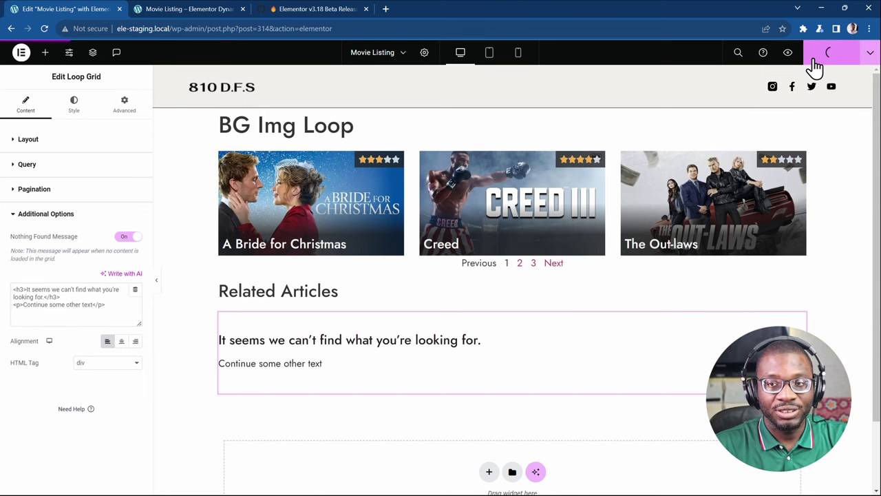
pyautogui.click(196, 9)
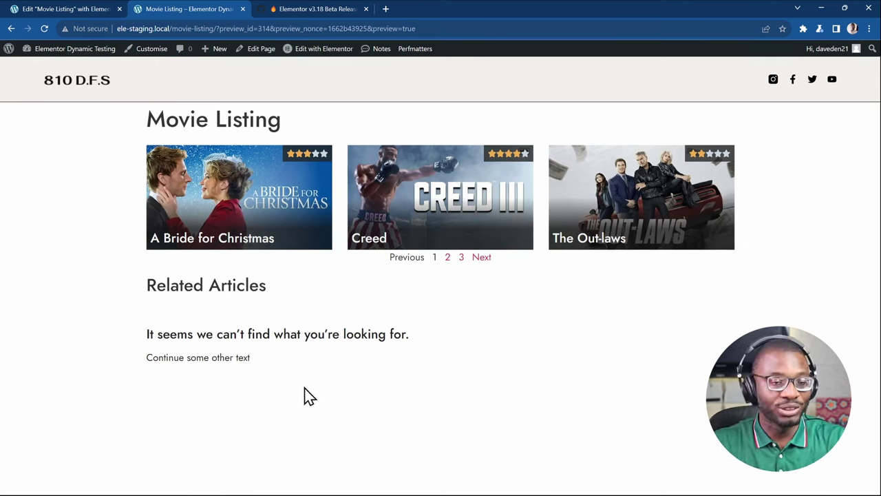
pyautogui.click(55, 14)
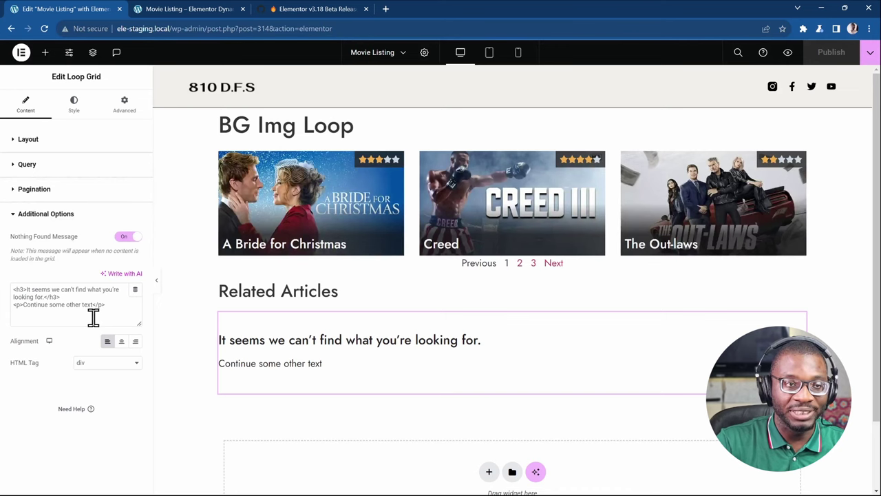
# Open the saved templates in the WordPress dashboard and copy the shortcode of the Nothing Found Loop Template
pyautogui.click(177, 6)
pyautogui.click(63, 62)
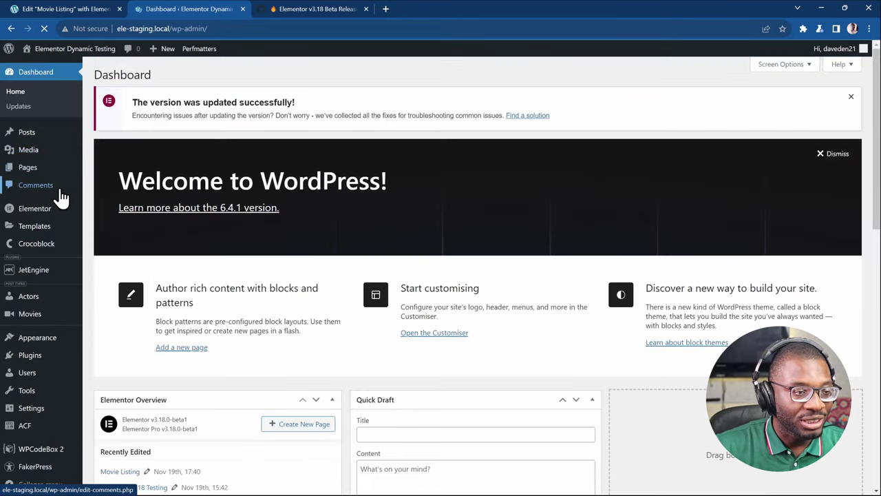
pyautogui.moveTo(53, 234)
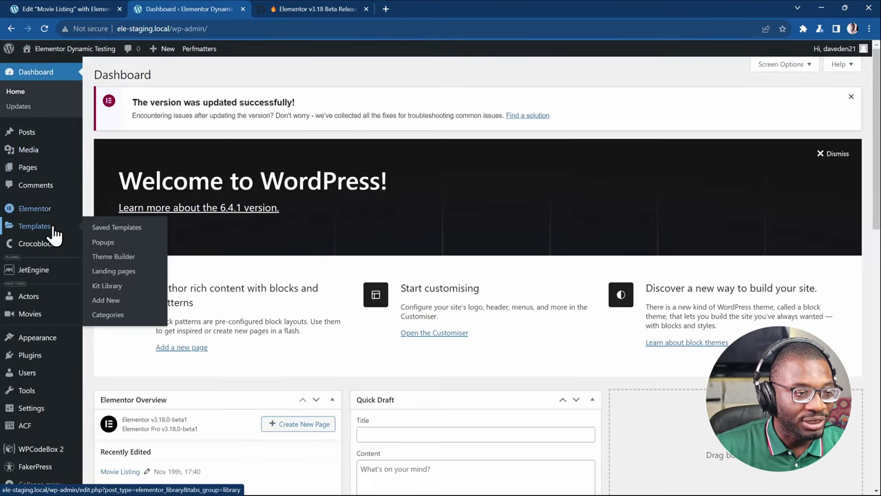
pyautogui.click(104, 227)
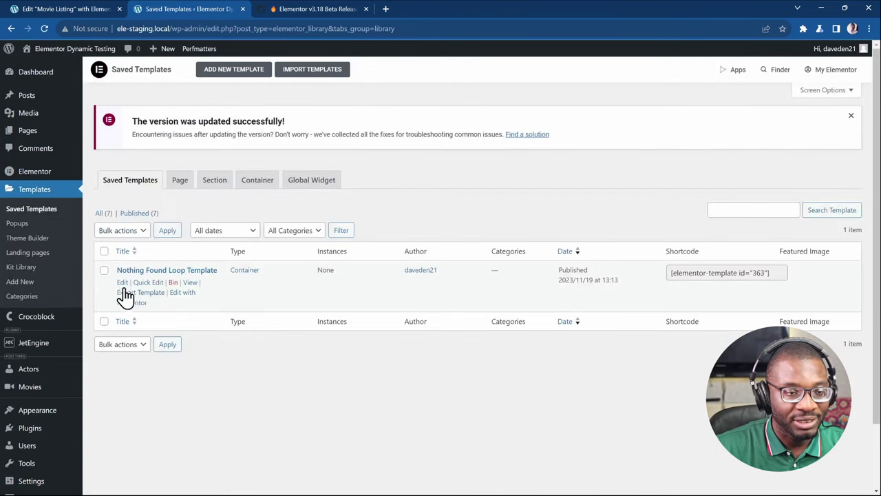
pyautogui.moveTo(185, 266)
pyautogui.click(696, 274)
pyautogui.hotkey('ctrl', 'c')
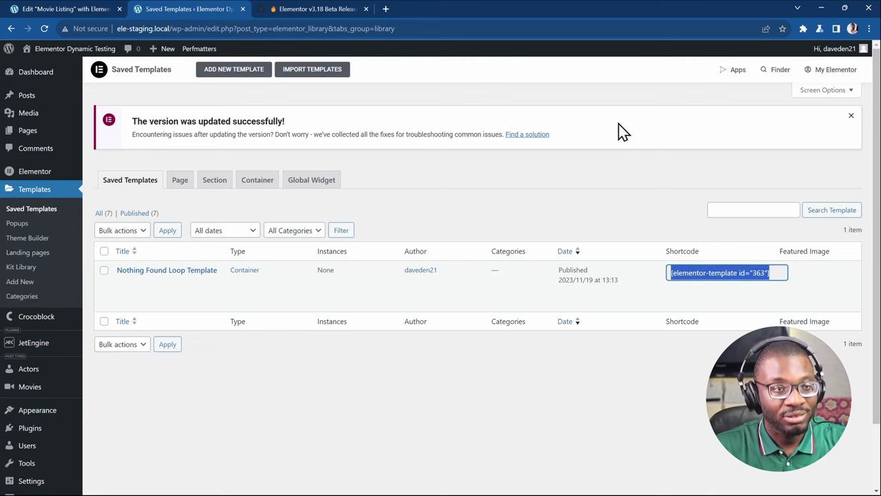
# Replace the nothing-found message with the shortcode [elementor-template id="363"] and set the direction of the loop grid's container to row
pyautogui.click(90, 9)
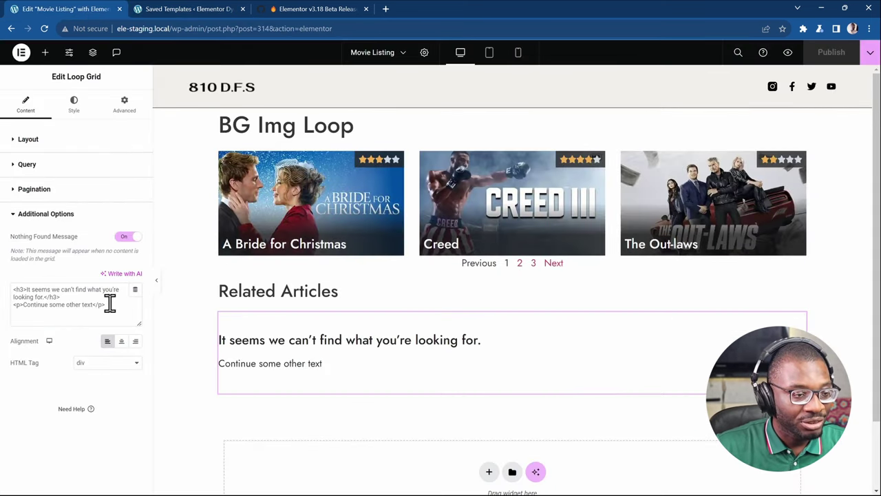
pyautogui.moveTo(117, 308); pyautogui.dragTo(4, 276)
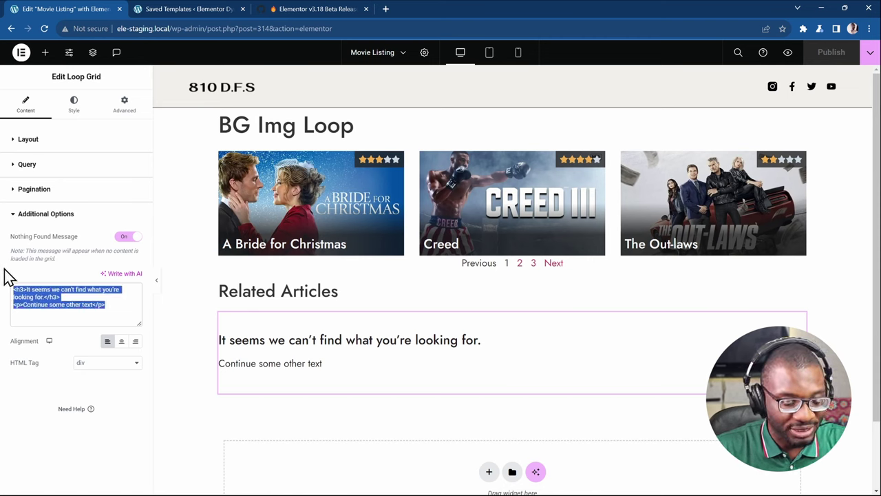
pyautogui.press('BackSpace')
pyautogui.hotkey('ctrl', 'v')
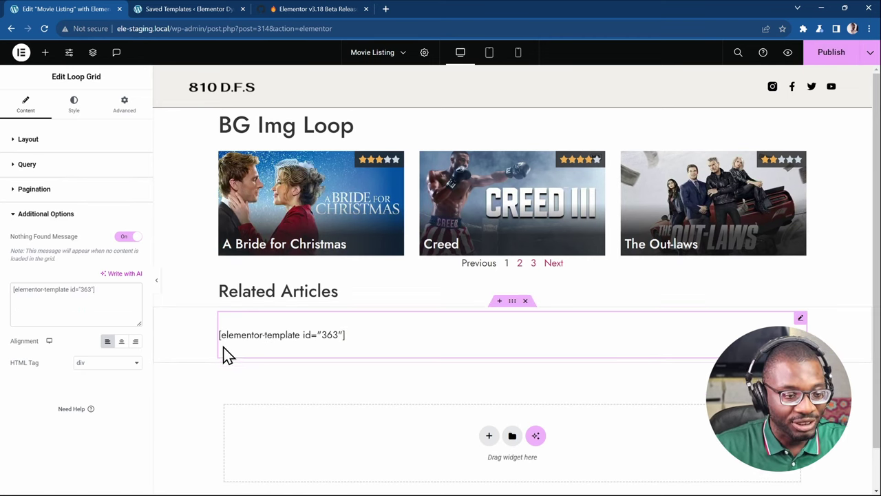
pyautogui.click(513, 303)
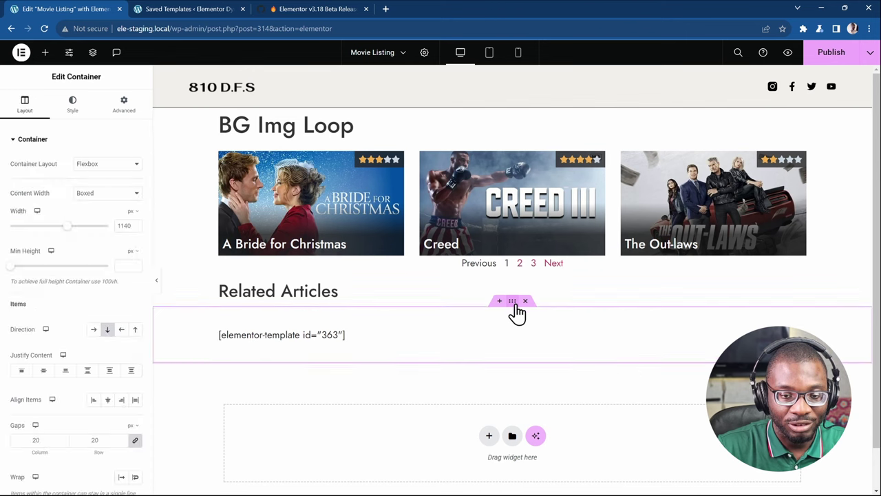
pyautogui.click(93, 329)
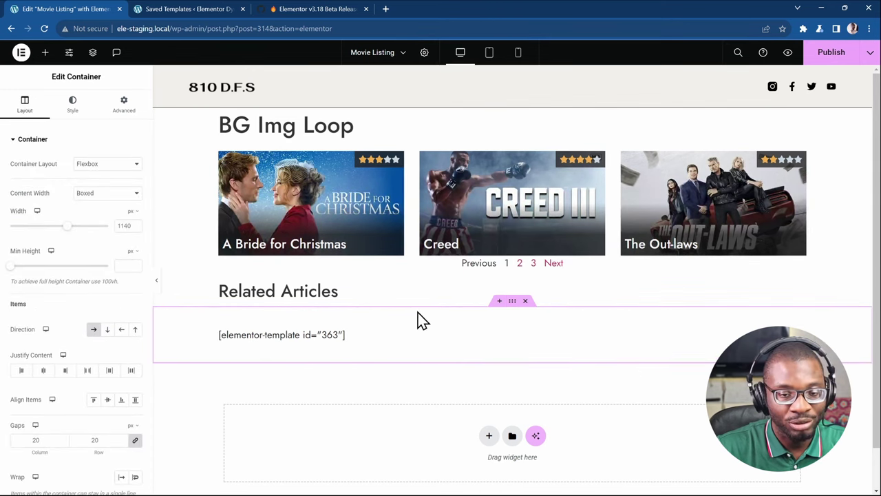
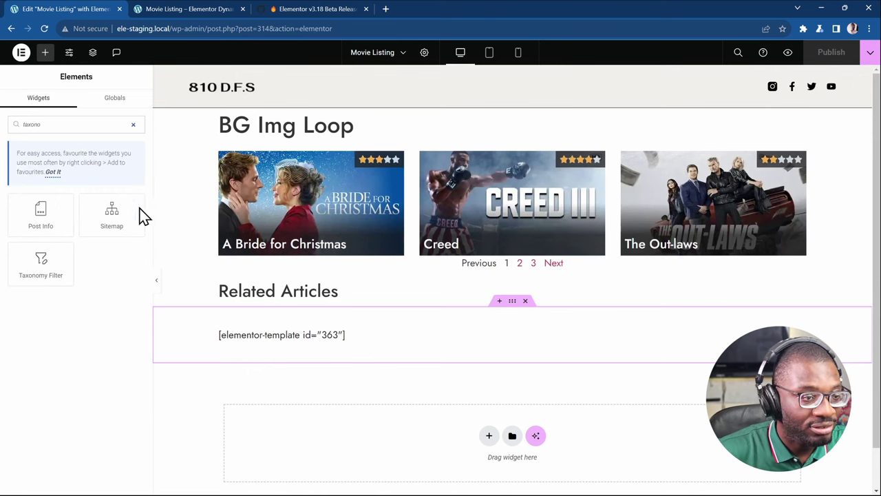
# Place a Taxonomy Filter widget above the first loop grid, publish the page and reload the editor
pyautogui.moveTo(49, 263); pyautogui.dragTo(307, 185)
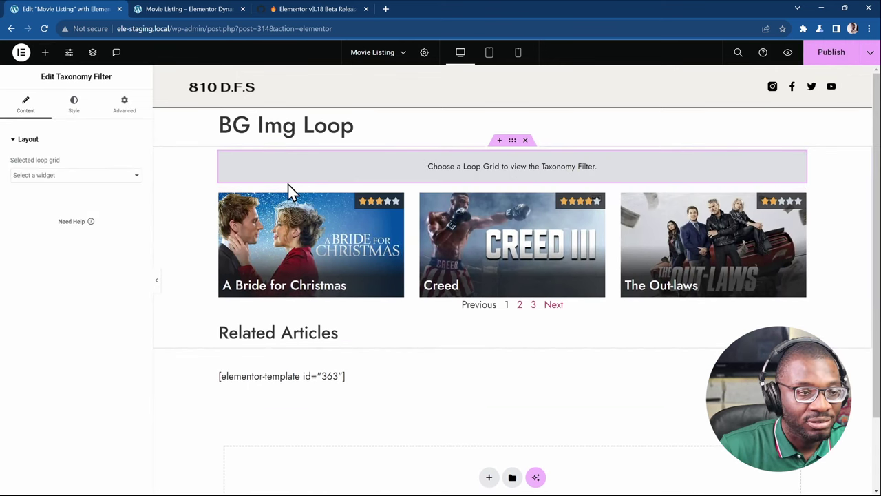
pyautogui.click(85, 175)
pyautogui.click(86, 183)
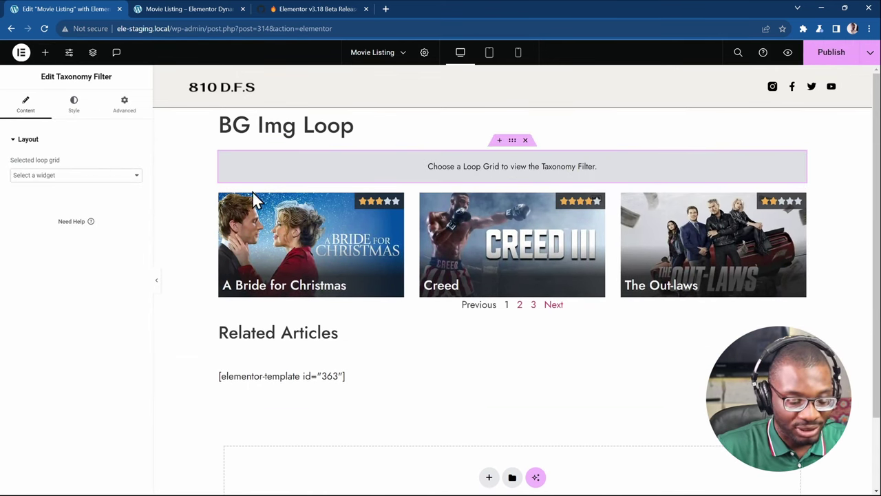
pyautogui.click(834, 55)
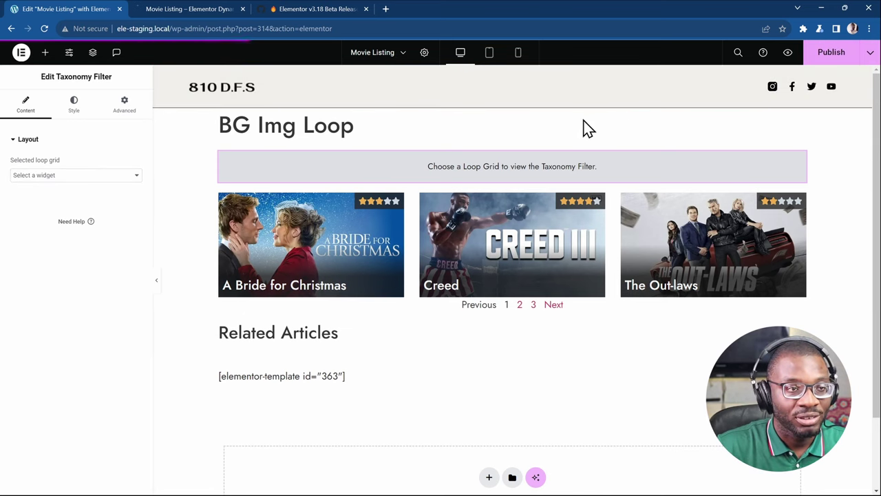
pyautogui.press('F5')
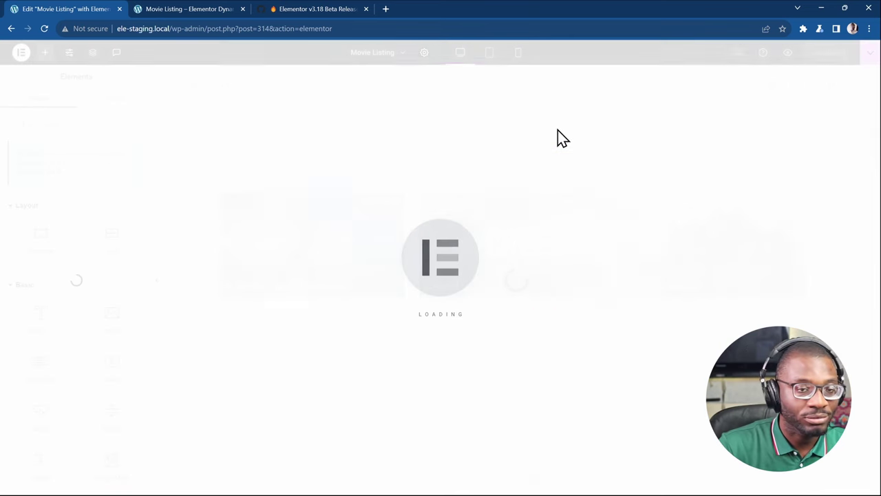
# Link the Taxonomy Filter to Loop Grid 1, set its taxonomy to Genre and align its items to Start
pyautogui.click(292, 177)
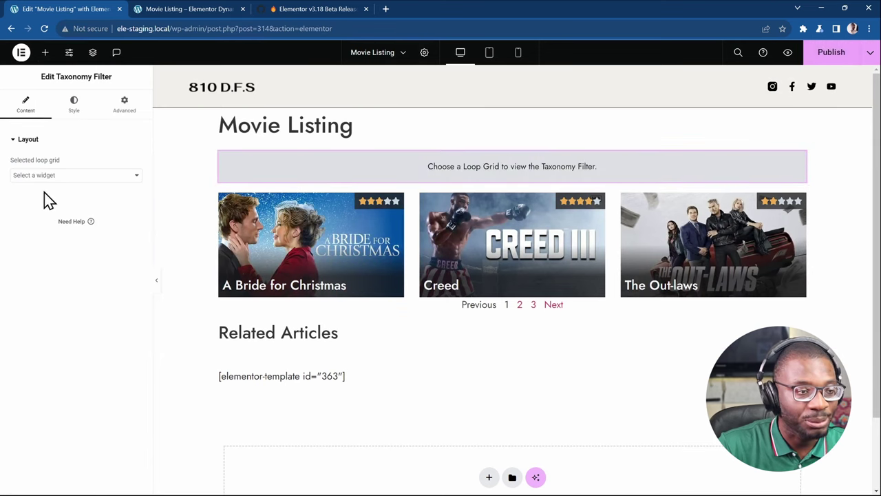
pyautogui.click(58, 176)
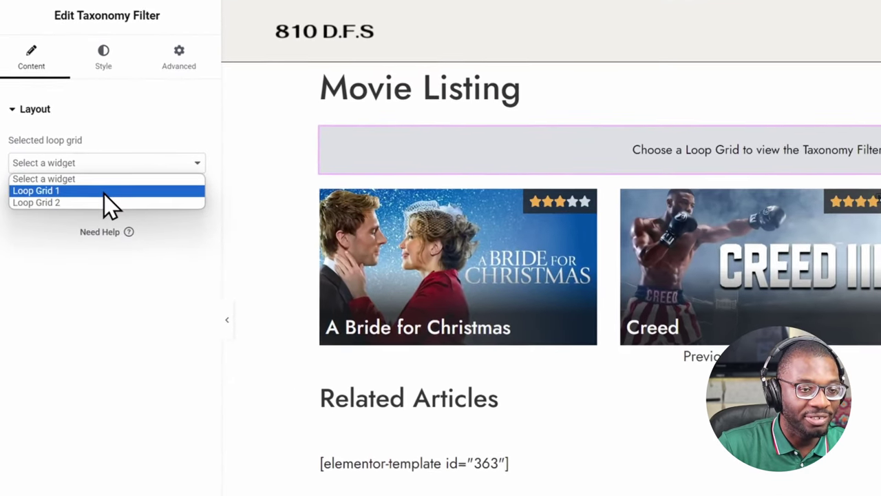
pyautogui.click(102, 190)
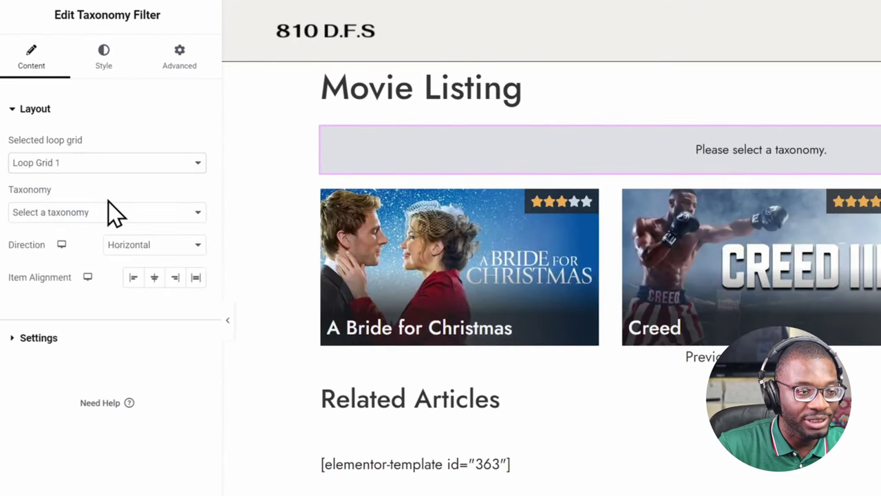
pyautogui.click(108, 215)
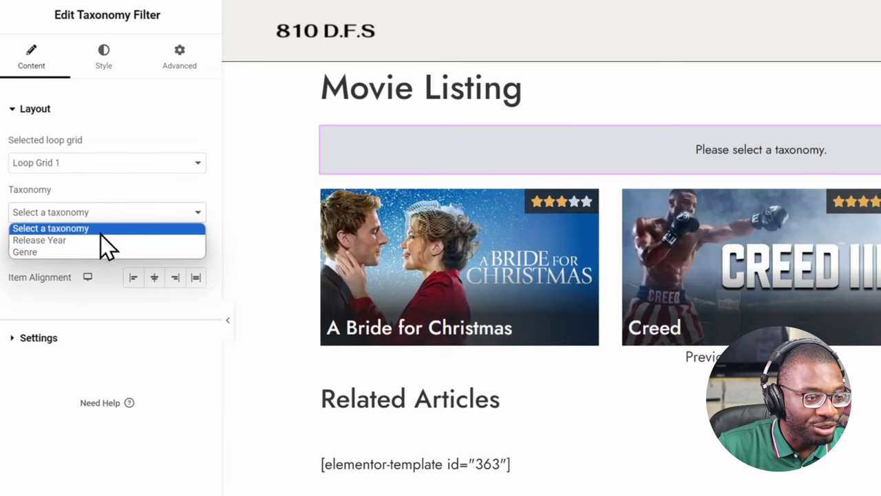
pyautogui.click(82, 254)
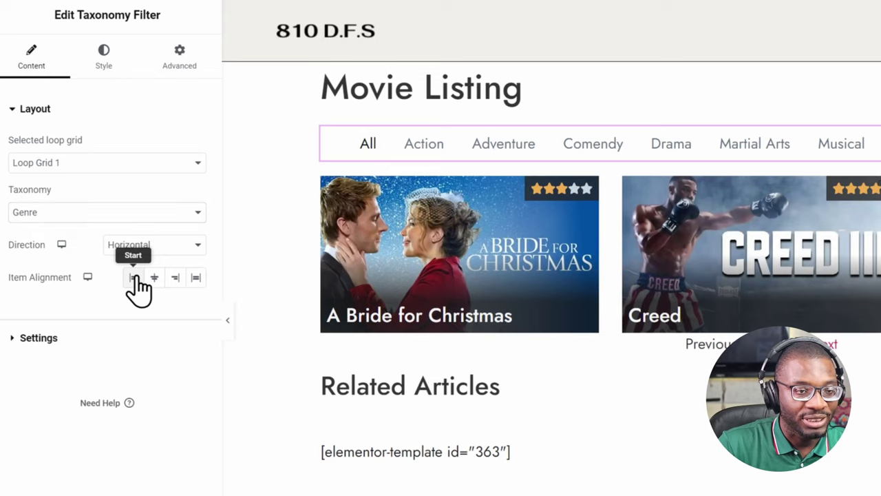
pyautogui.click(134, 278)
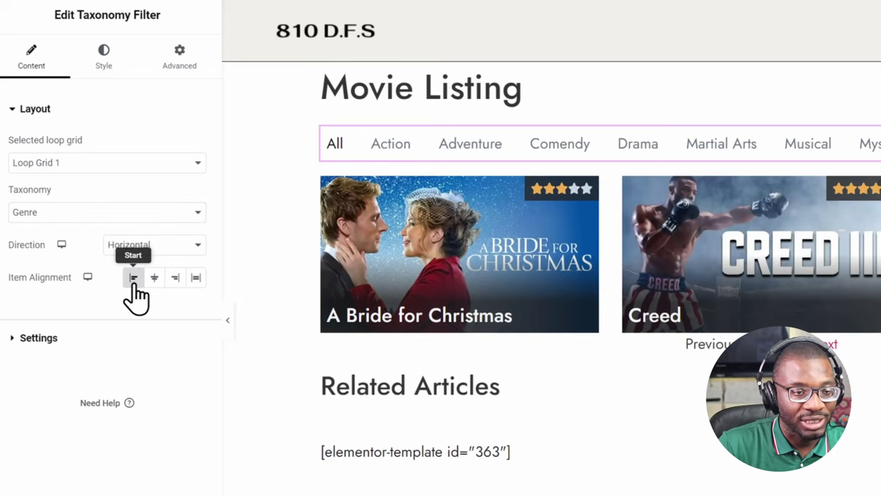
# Style the filter's active item with the global Primary colour as background and the global White colour as text
pyautogui.click(100, 61)
pyautogui.click(145, 245)
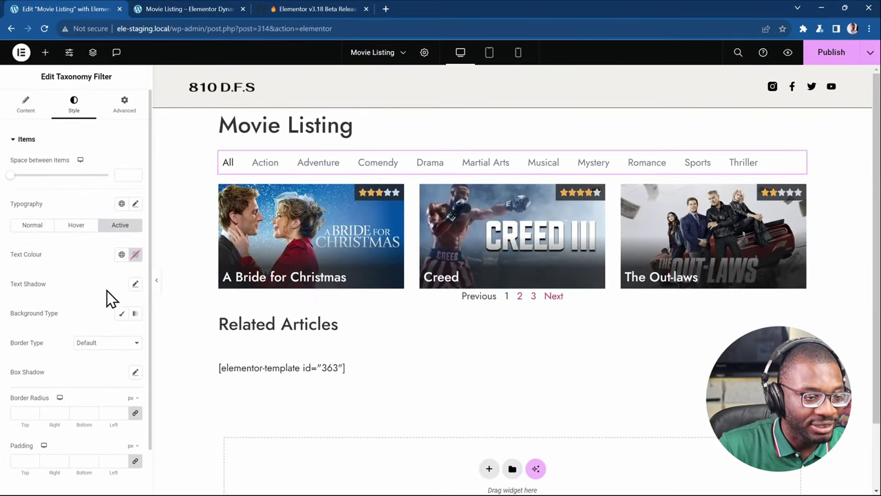
pyautogui.click(122, 314)
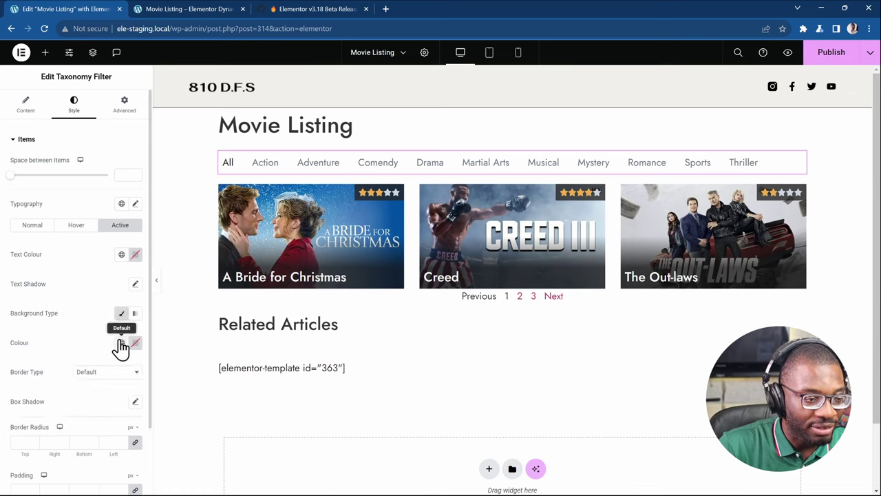
pyautogui.click(122, 342)
pyautogui.click(41, 391)
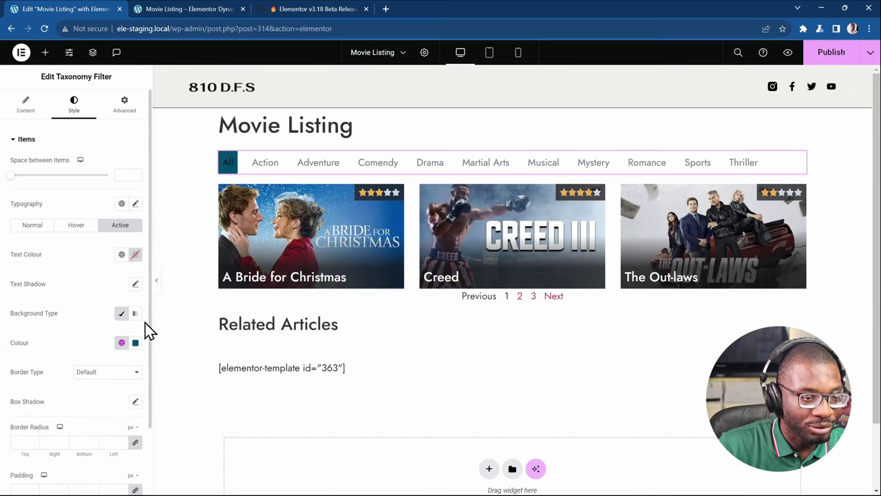
pyautogui.click(122, 254)
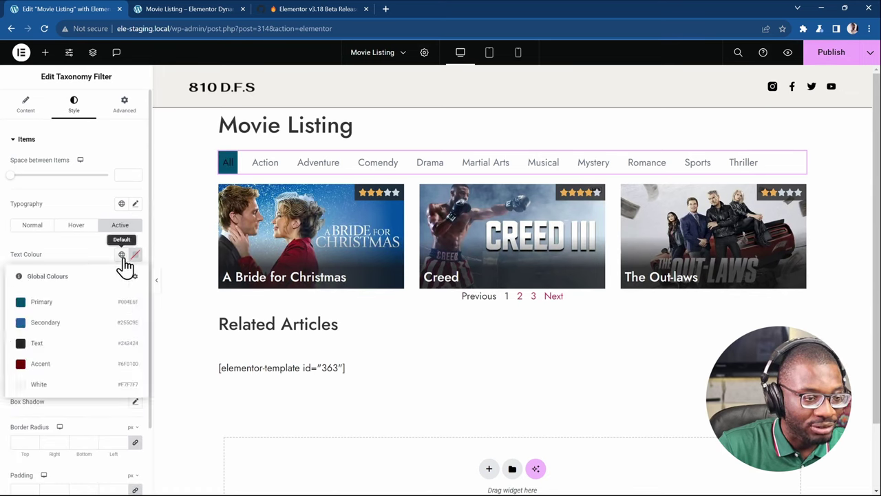
pyautogui.click(72, 384)
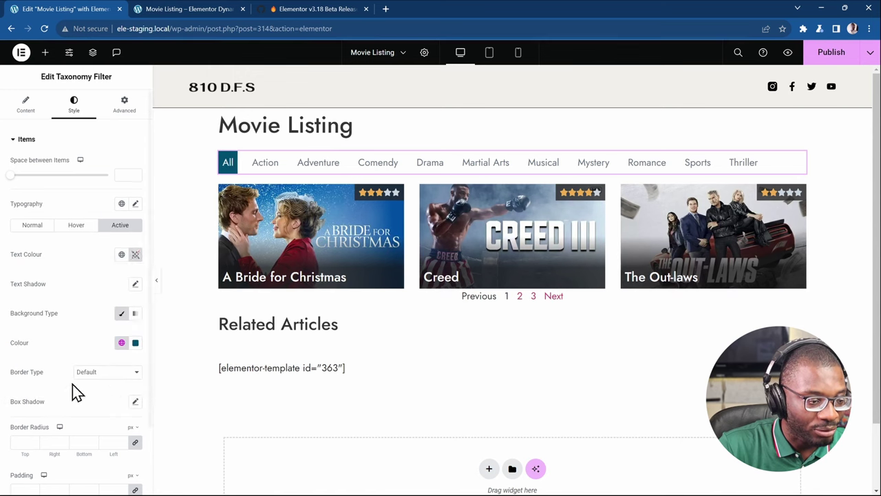
# Publish and preview the page, filtering the movies by Action, Adventure, Comendy and Action again
pyautogui.click(832, 59)
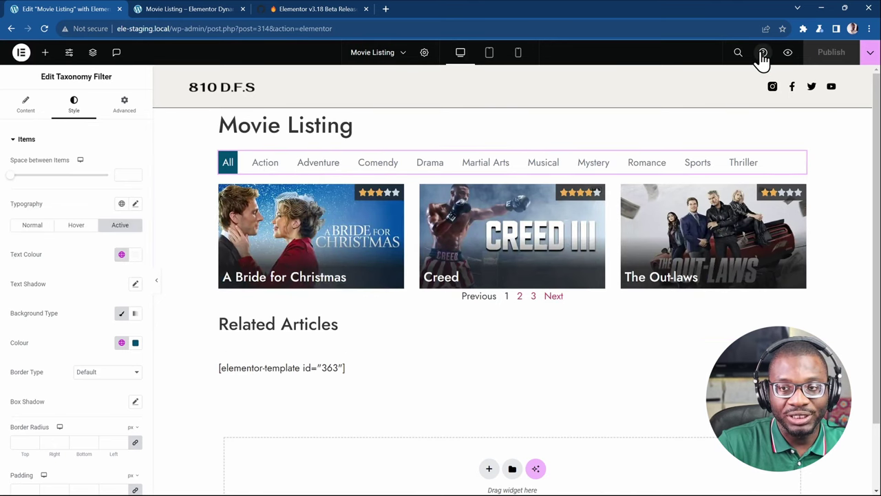
pyautogui.click(787, 55)
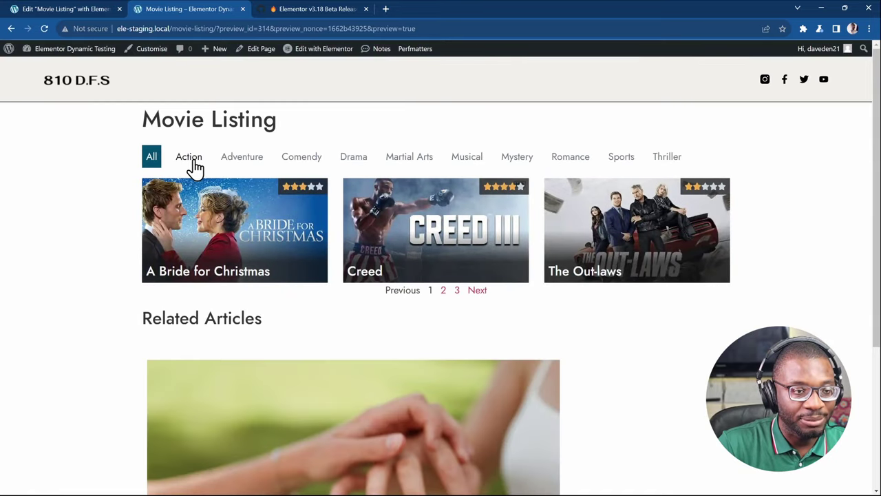
pyautogui.click(190, 167)
pyautogui.click(245, 168)
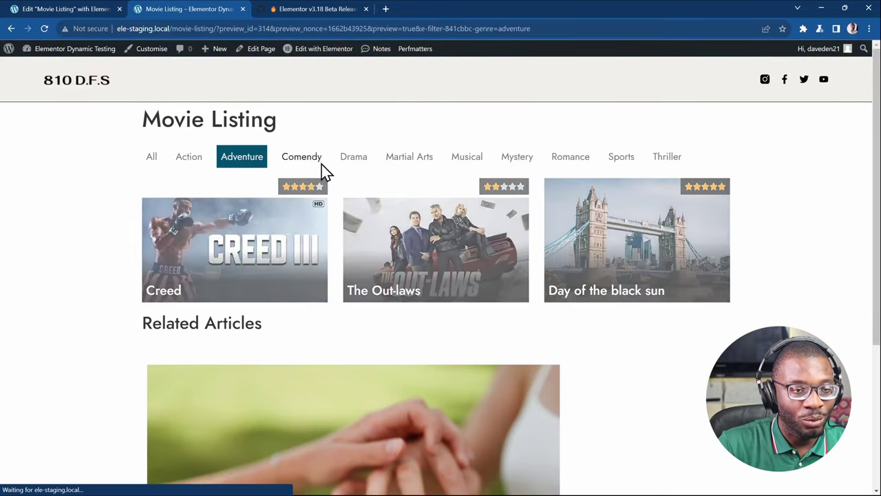
pyautogui.click(307, 167)
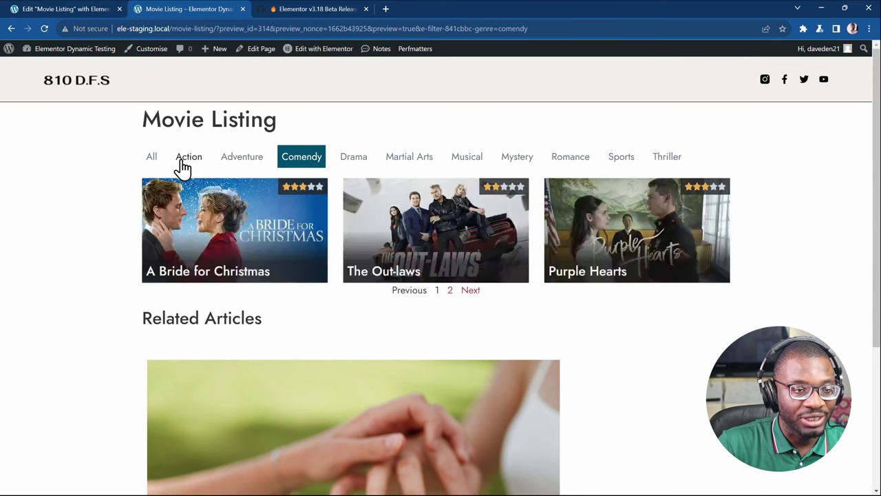
pyautogui.click(181, 166)
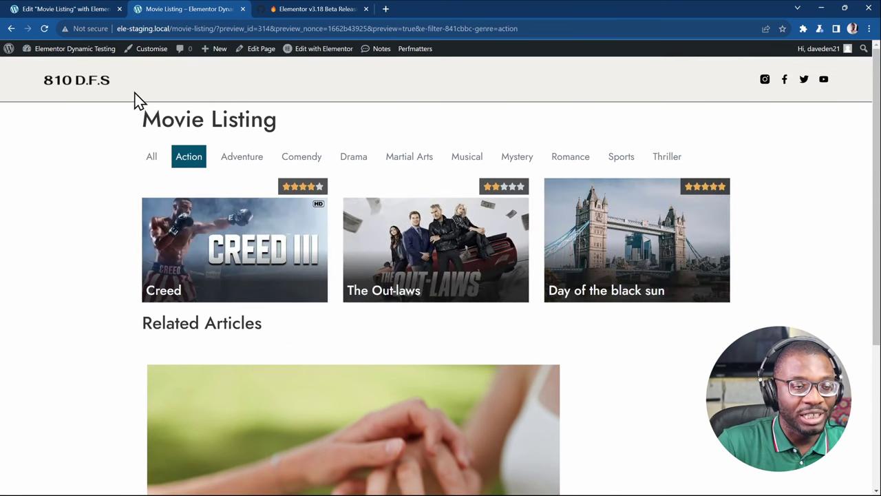
# Return to the editor, enable Multiple Selection in the Taxonomy Filter's filter logic and publish the page
pyautogui.click(71, 11)
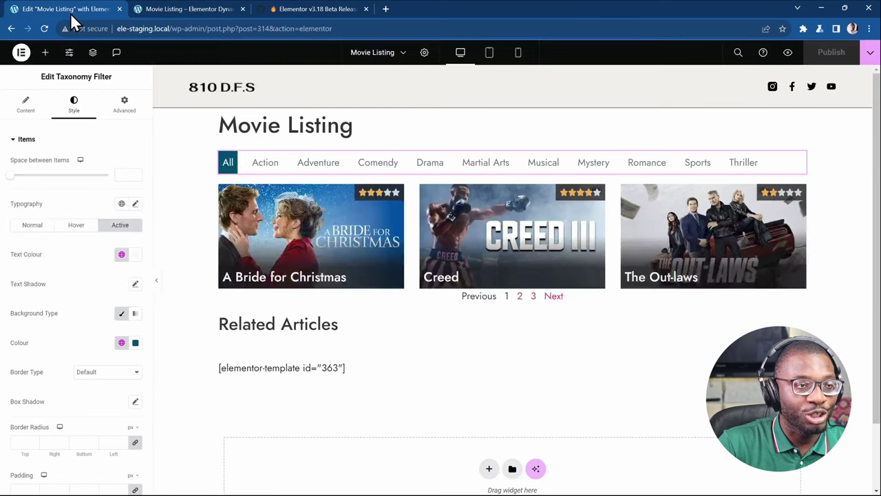
pyautogui.click(25, 111)
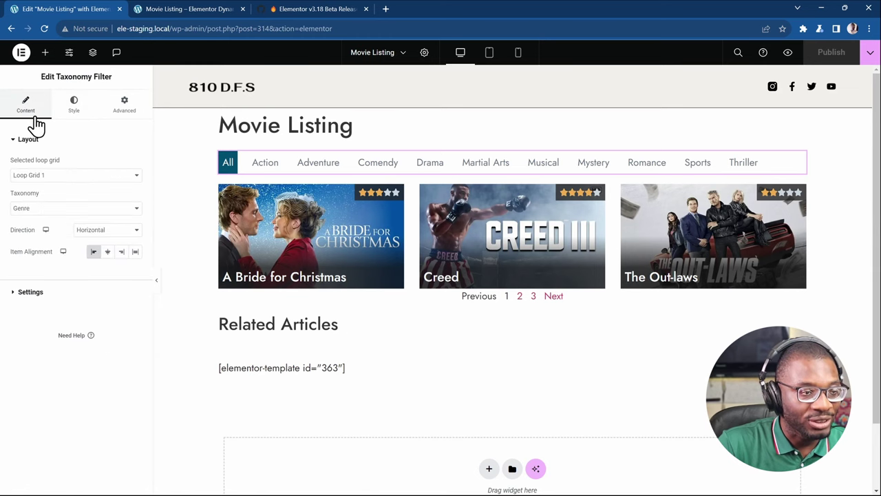
pyautogui.click(32, 292)
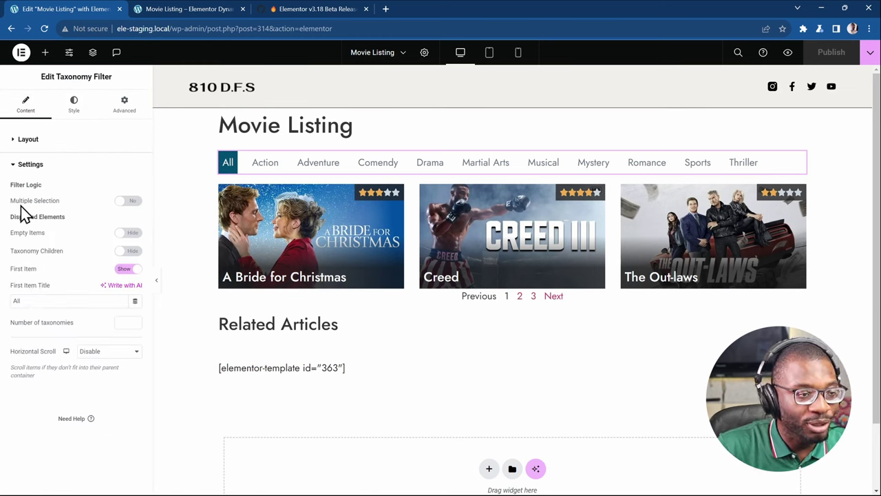
pyautogui.click(130, 203)
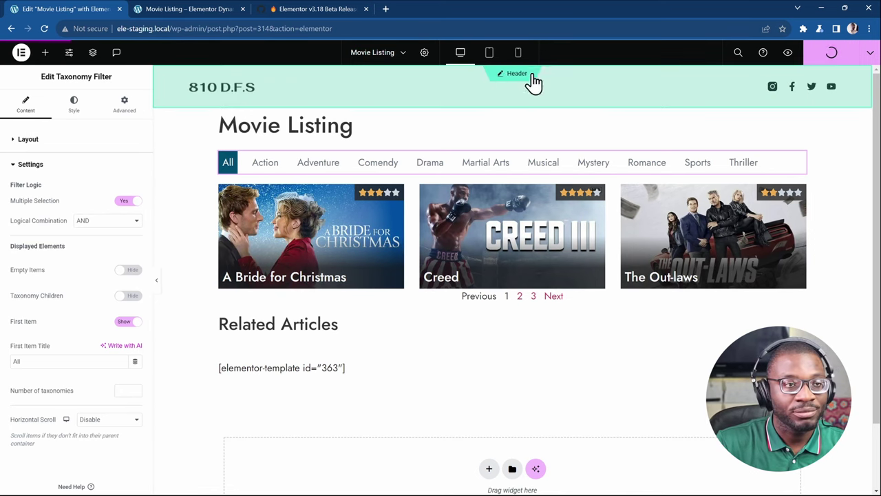
# Test the multiple selection in the preview by combining Action with Comendy, and Comendy with Romance
pyautogui.click(199, 9)
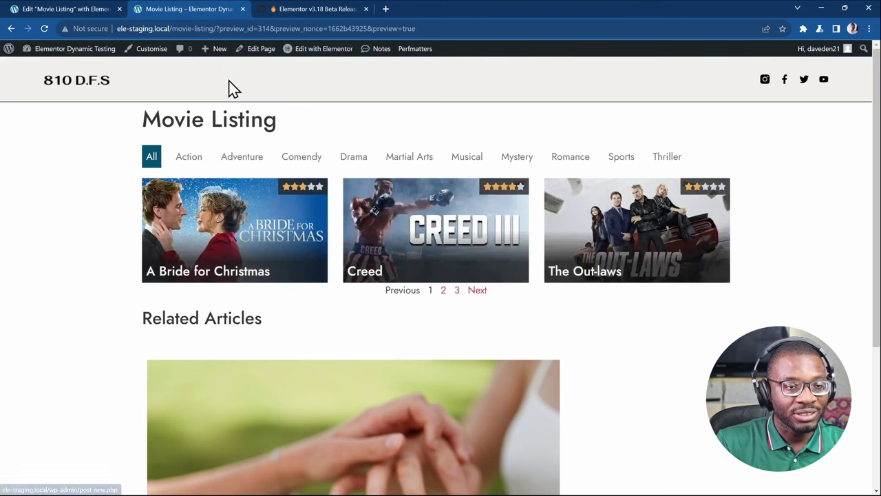
pyautogui.click(187, 165)
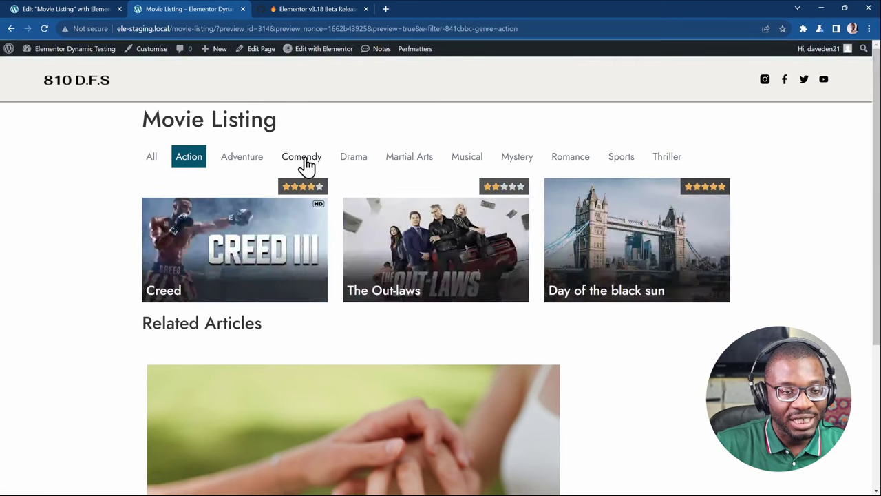
pyautogui.click(303, 160)
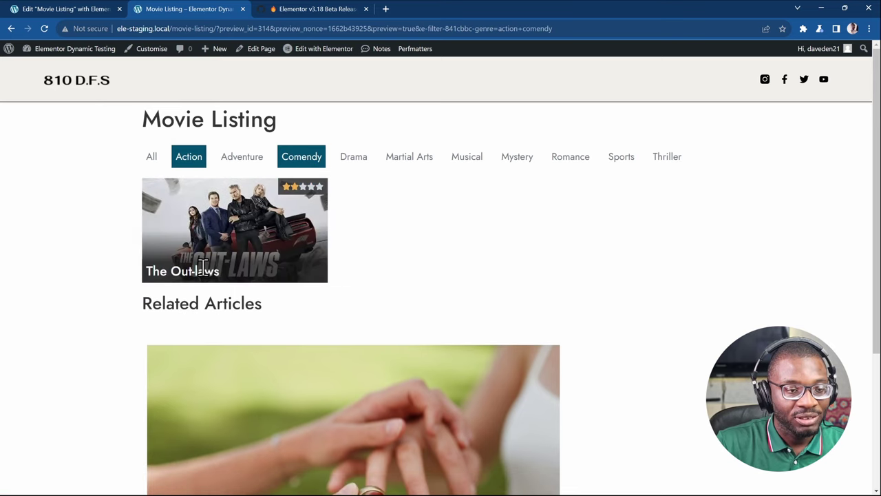
pyautogui.click(189, 163)
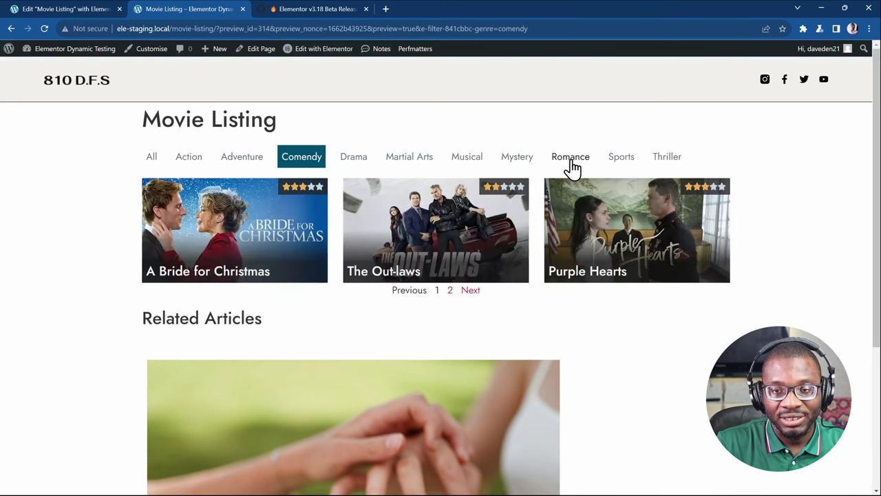
pyautogui.click(570, 162)
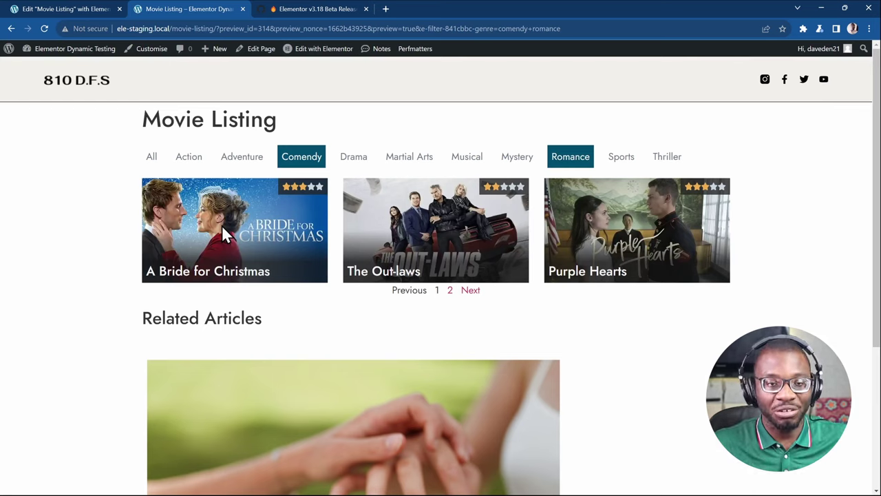
# Return to the editor, set the Taxonomy Filter's logical combination to OR and publish the page
pyautogui.click(71, 9)
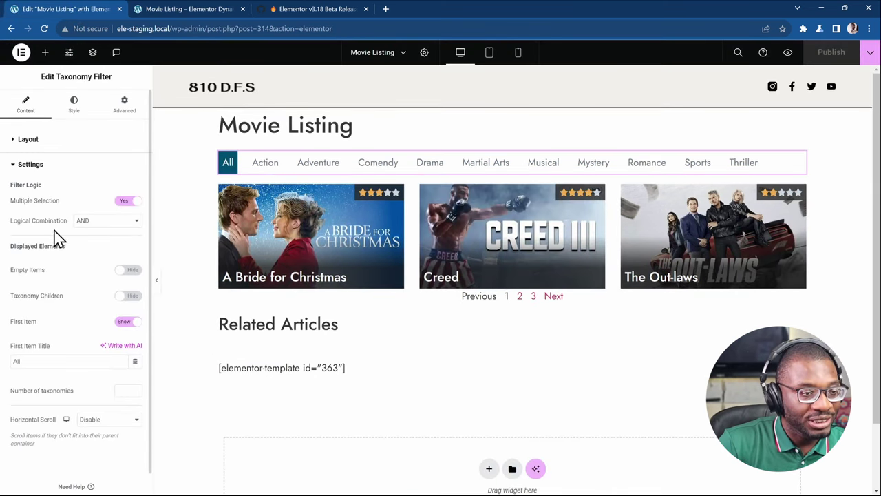
pyautogui.click(113, 221)
pyautogui.click(115, 239)
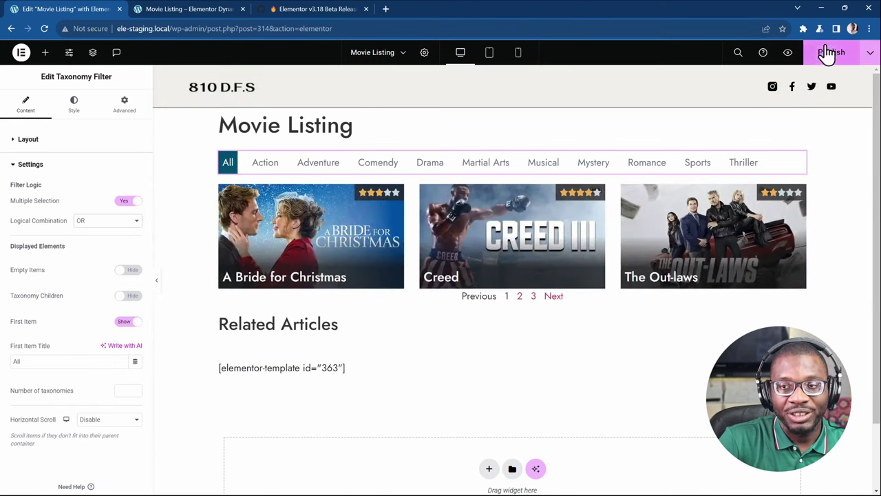
pyautogui.click(829, 54)
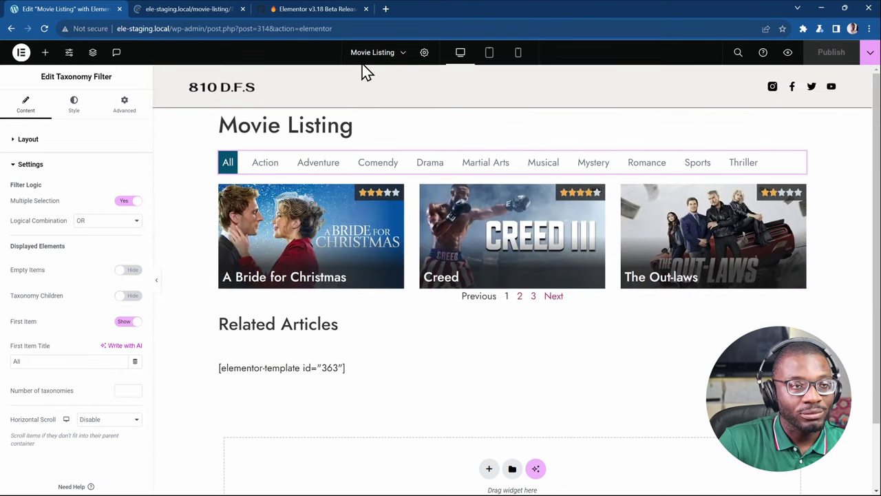
# Test the OR combination in the preview by selecting the Action and Romance genres together
pyautogui.click(186, 9)
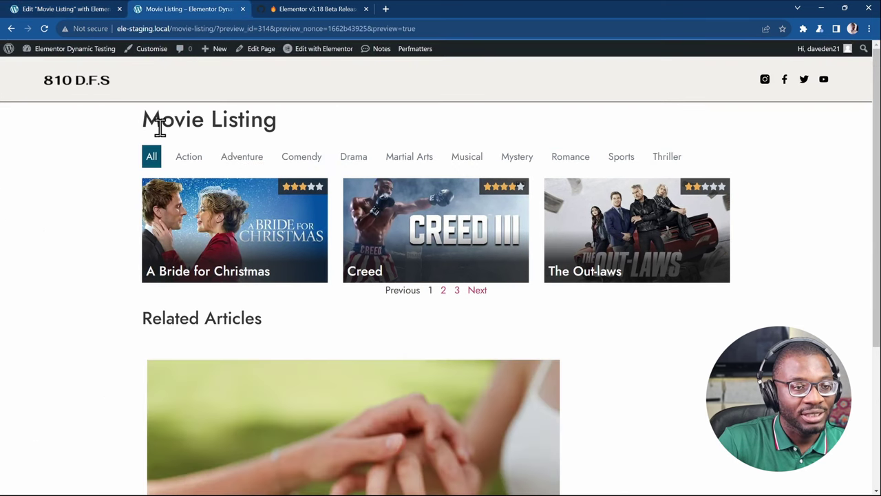
pyautogui.click(192, 161)
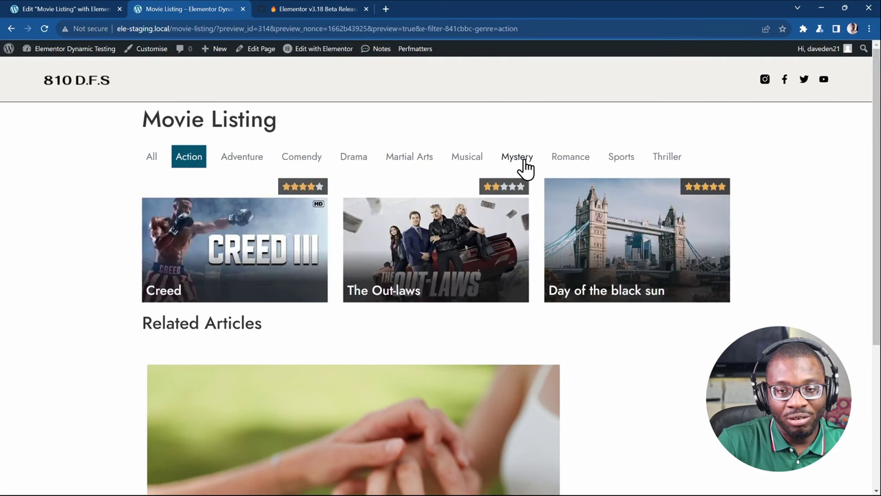
pyautogui.click(564, 165)
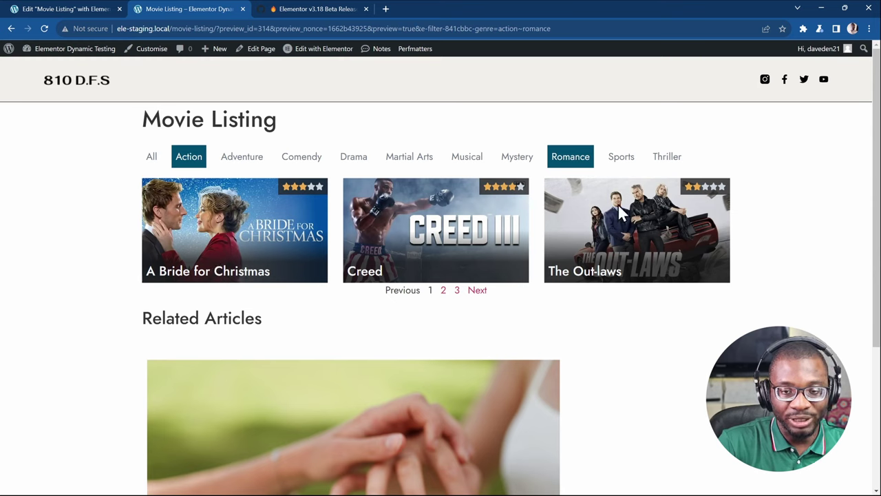
# Go through pages 2 and 3 of the Action and Romance results and examine the movies and the Related Articles section
pyautogui.click(444, 293)
pyautogui.click(457, 291)
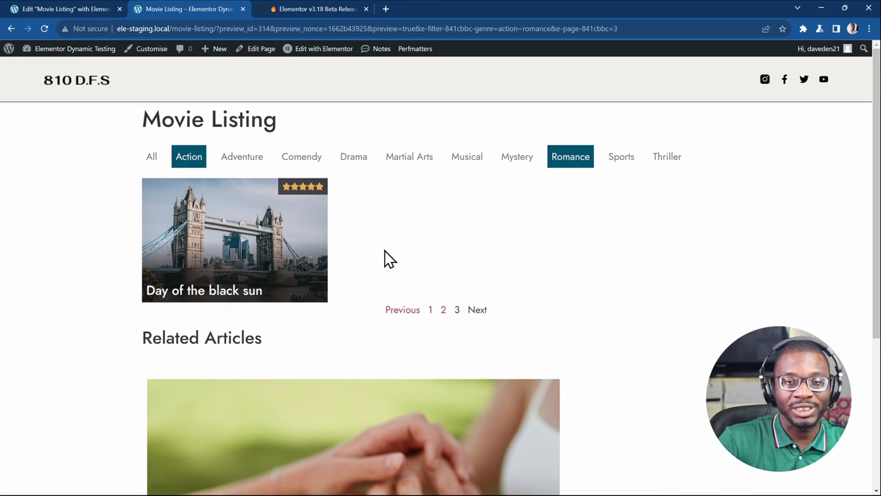
pyautogui.scroll(-3, 344, 299)
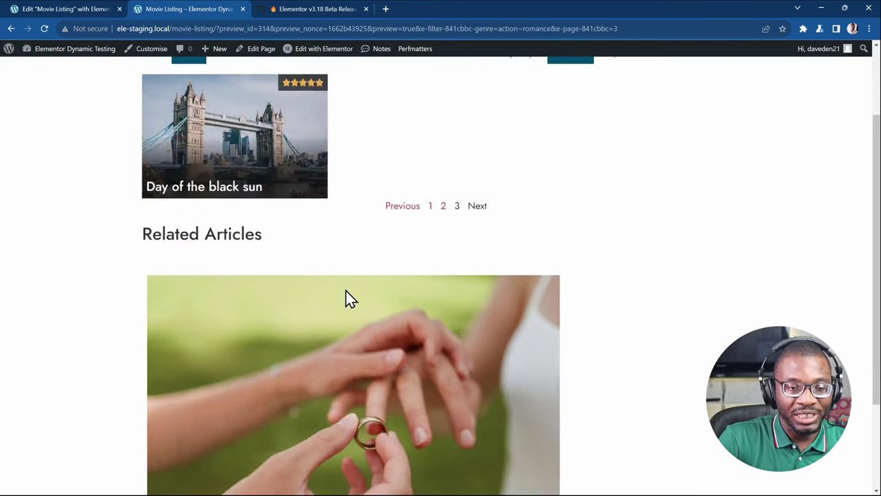
pyautogui.scroll(2, 224, 241)
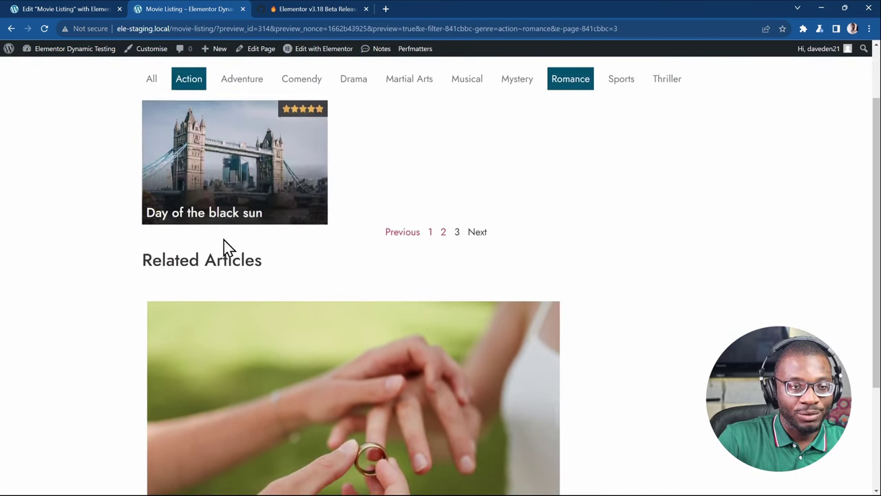
pyautogui.scroll(1, 237, 200)
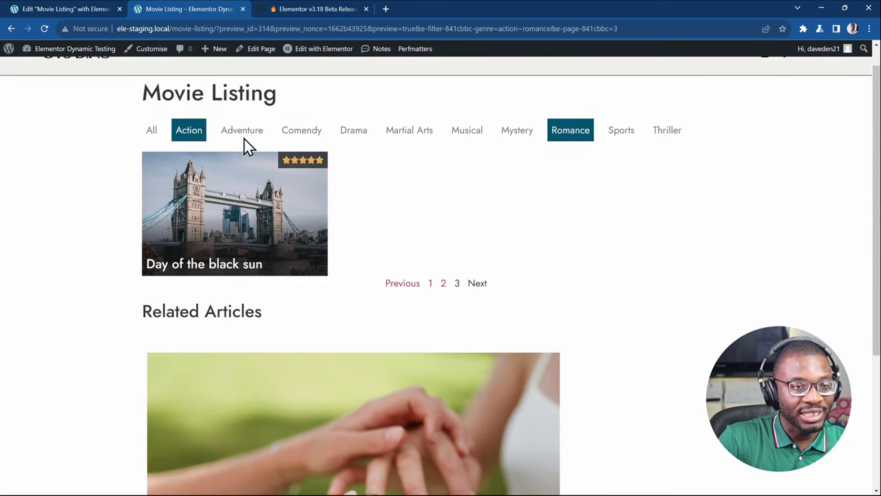
# Return to the editor and set the Taxonomy Filter's logical combination to AND
pyautogui.click(74, 14)
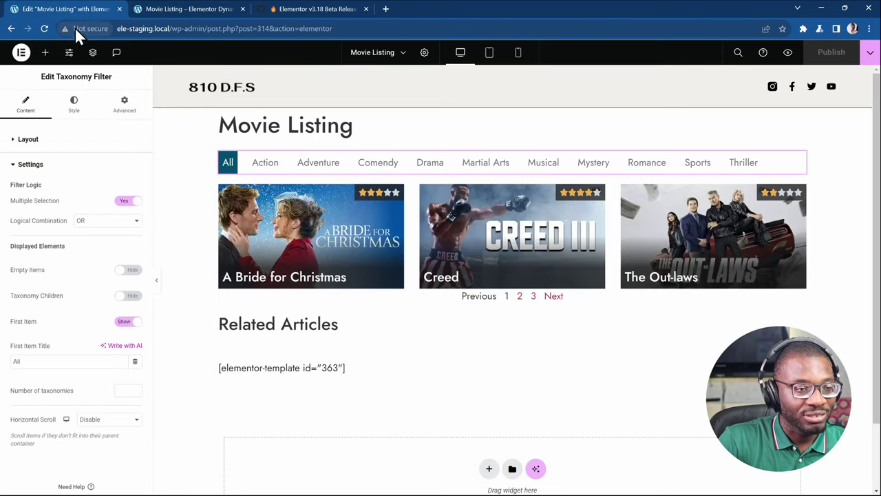
pyautogui.click(88, 221)
pyautogui.click(115, 231)
pyautogui.scroll(-1, 104, 303)
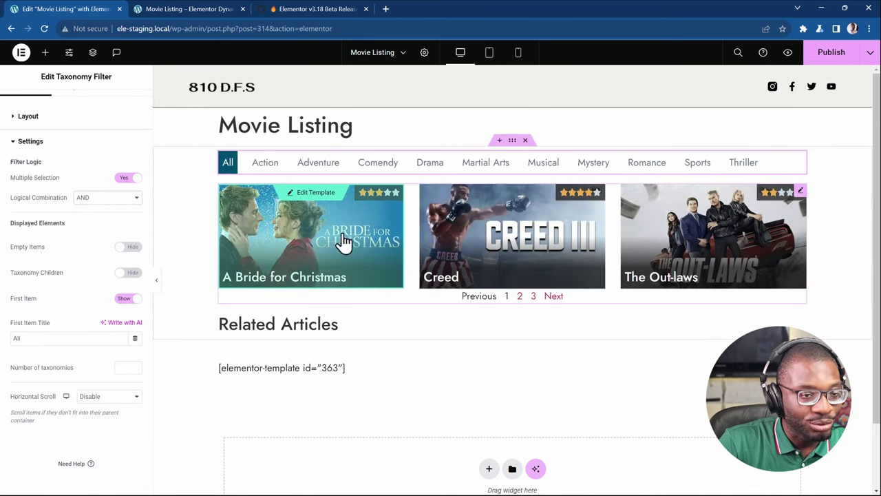
# Copy the shortcode from the movie Loop Grid's Nothing Found Message, replace it with "Text based message" and publish the page
pyautogui.click(475, 238)
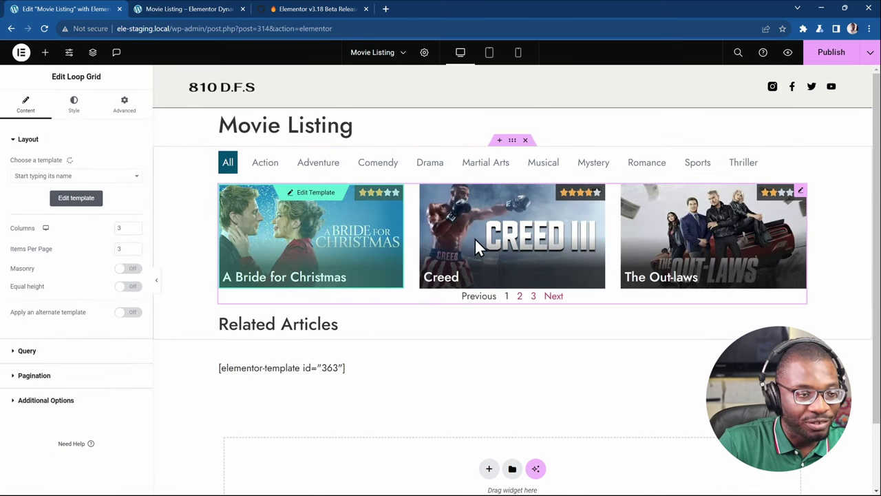
pyautogui.click(79, 404)
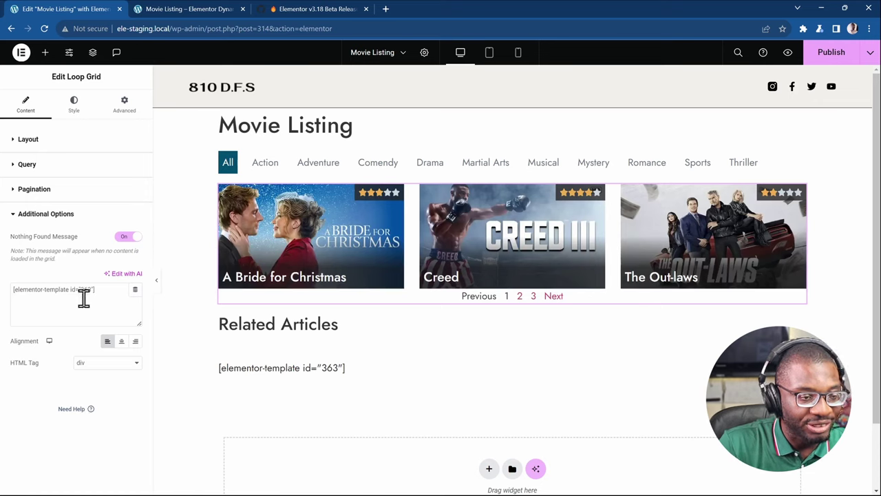
pyautogui.moveTo(111, 291); pyautogui.dragTo(3, 295)
pyautogui.hotkey('ctrl', 'c')
pyautogui.press('BackSpace')
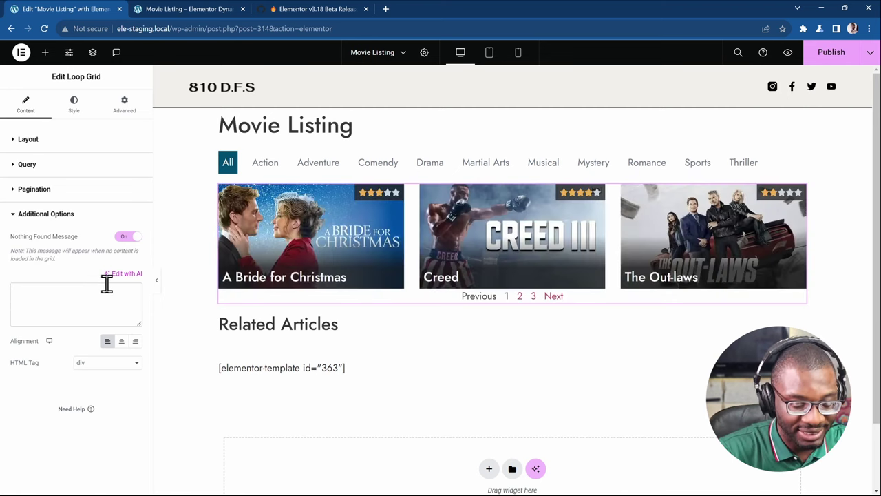
pyautogui.write('Text based ')
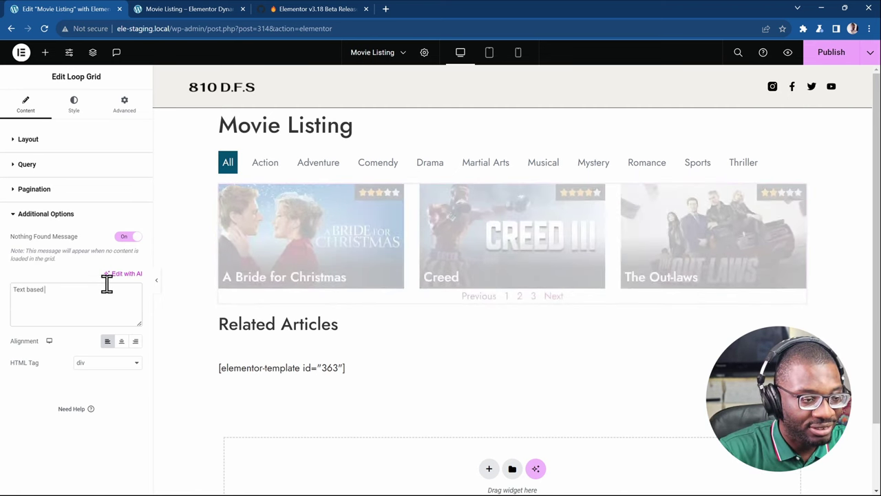
pyautogui.write('message')
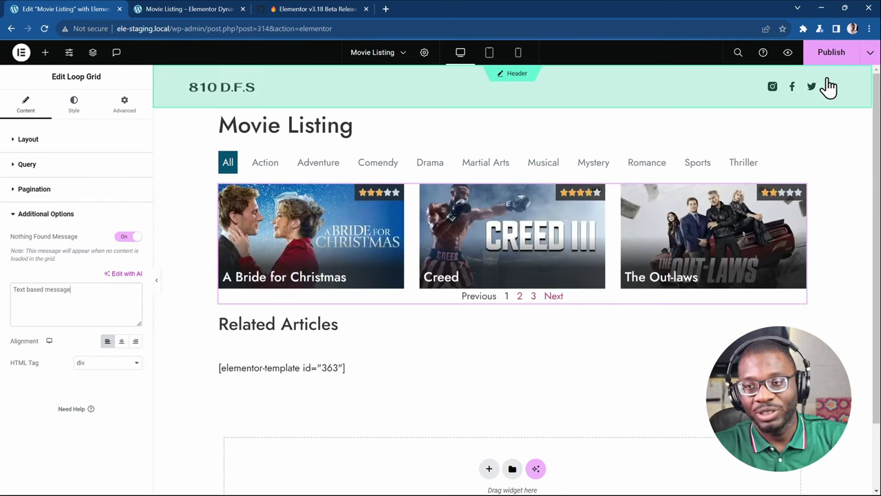
pyautogui.click(831, 54)
# Refresh the preview, combine the Action and Musical genres and compare the empty-result message with the Related Articles message
pyautogui.click(189, 9)
pyautogui.press('F5')
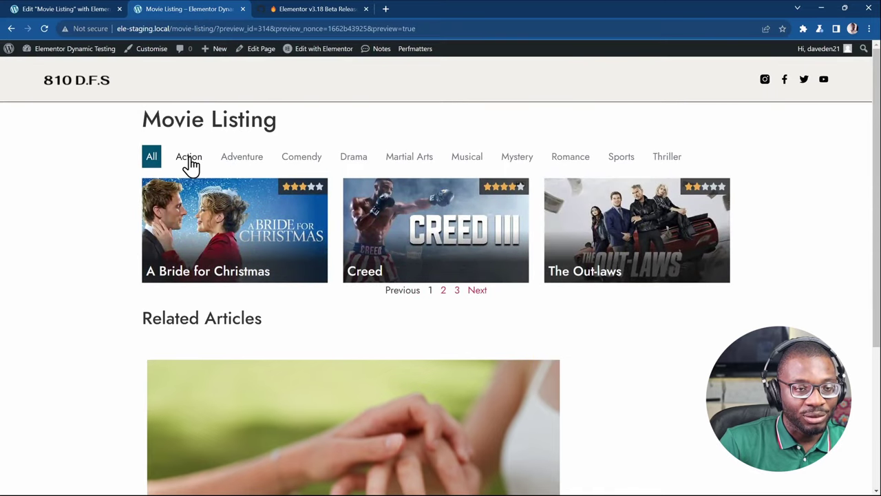
pyautogui.click(190, 162)
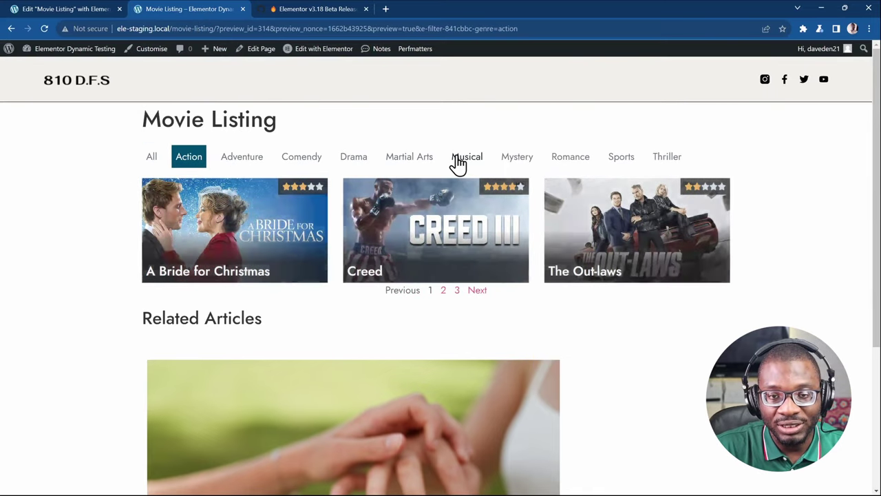
pyautogui.click(458, 161)
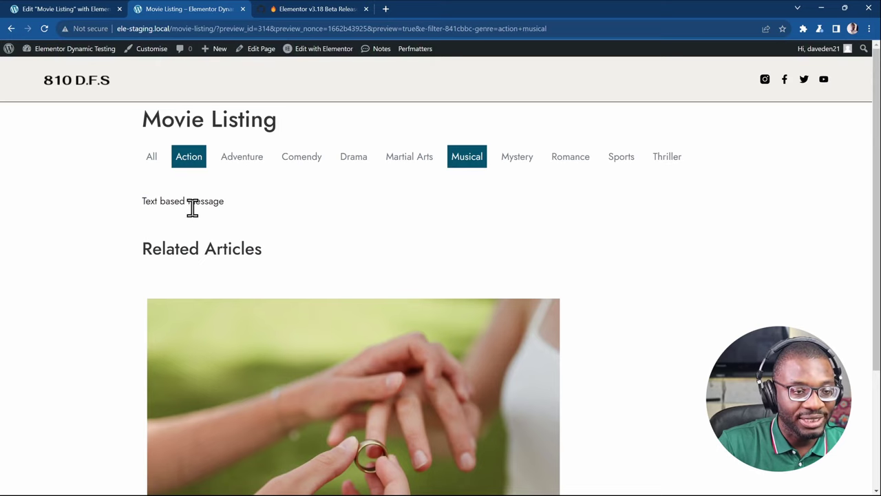
pyautogui.scroll(-1, 206, 316)
pyautogui.scroll(-2, 202, 307)
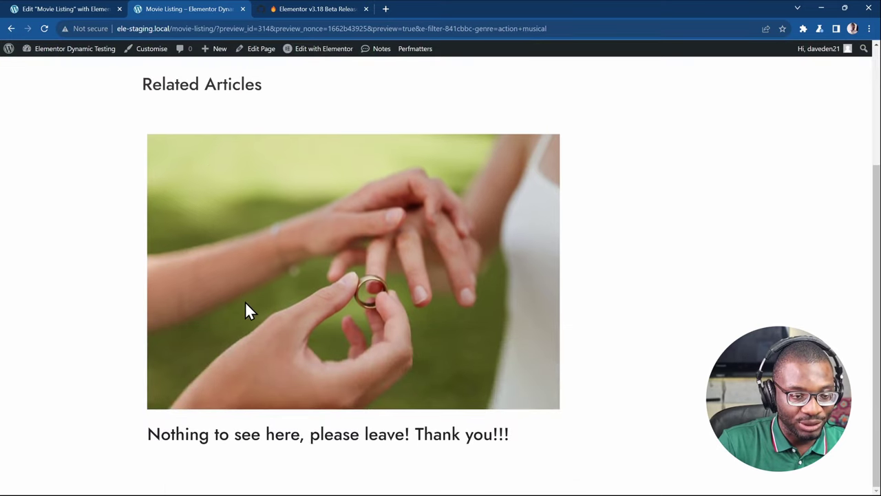
pyautogui.scroll(3, 189, 268)
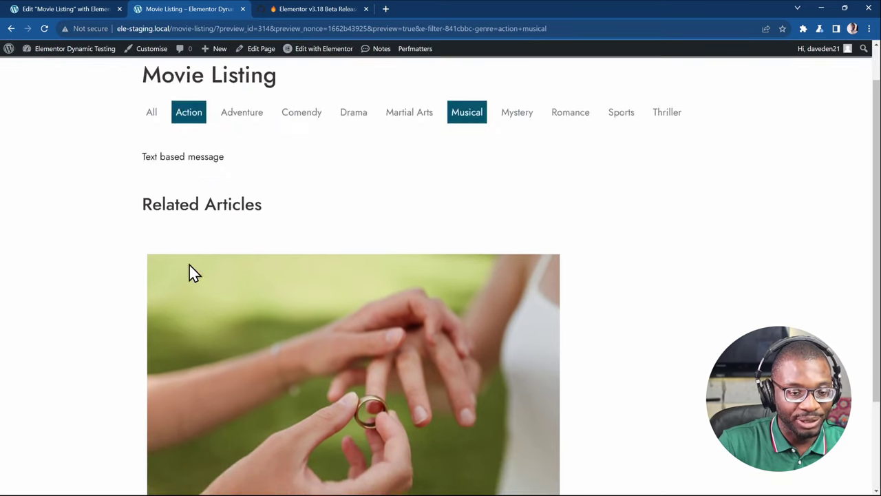
# Return to the editor, restore the shortcode [elementor-template id="363"] as the movie Loop Grid's Nothing Found Message and publish the page
pyautogui.click(37, 8)
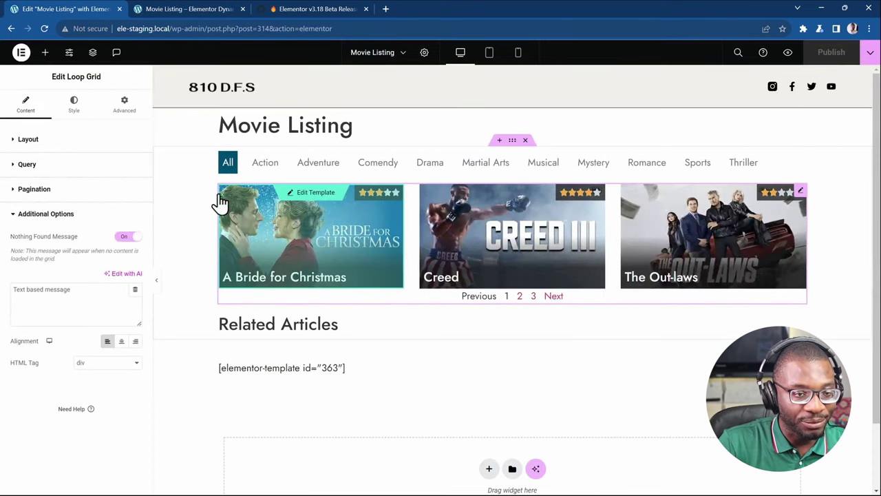
pyautogui.moveTo(89, 291); pyautogui.dragTo(4, 320)
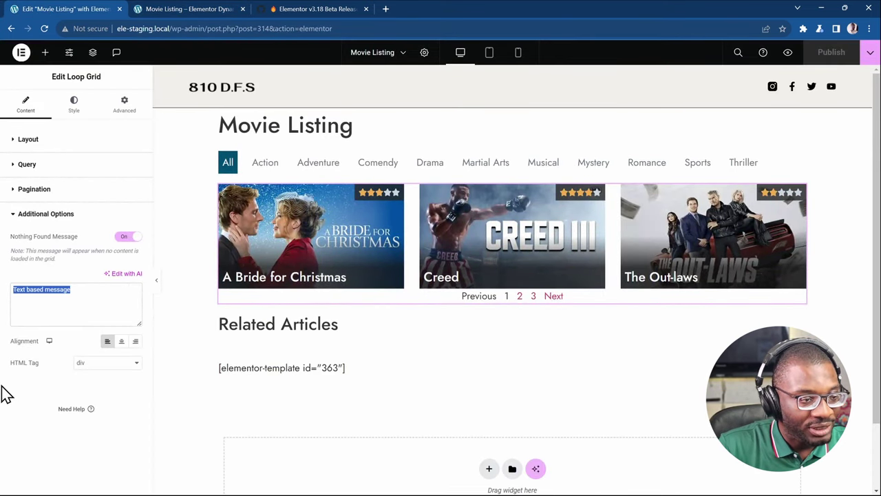
pyautogui.hotkey('ctrl', 'v')
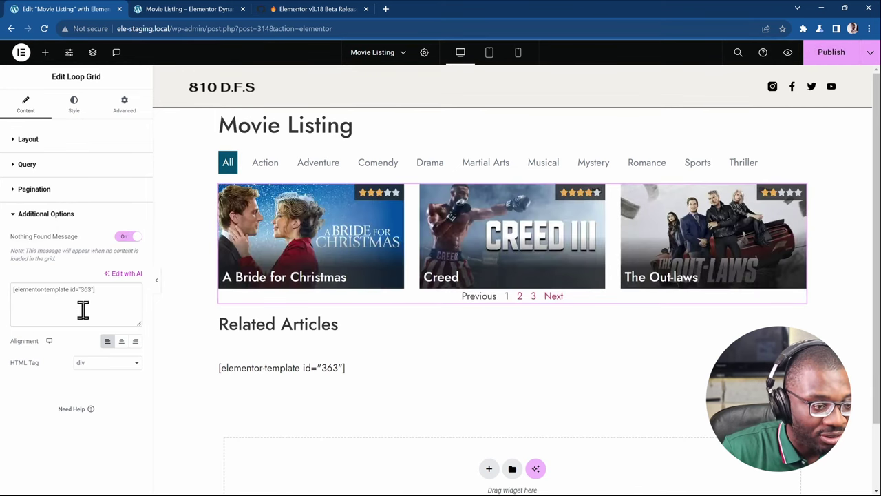
pyautogui.click(820, 52)
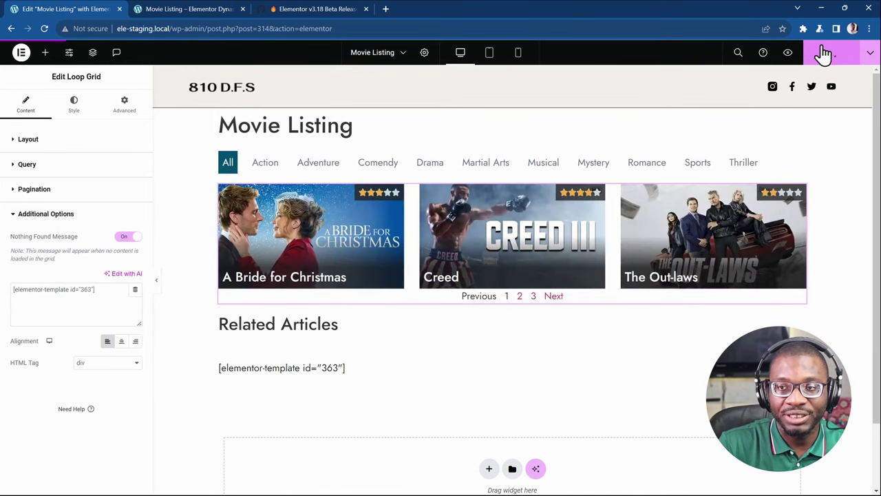
# In the preview, filter by Action and Musical together and check how the shortcode message renders compared with the Related Articles section
pyautogui.click(190, 9)
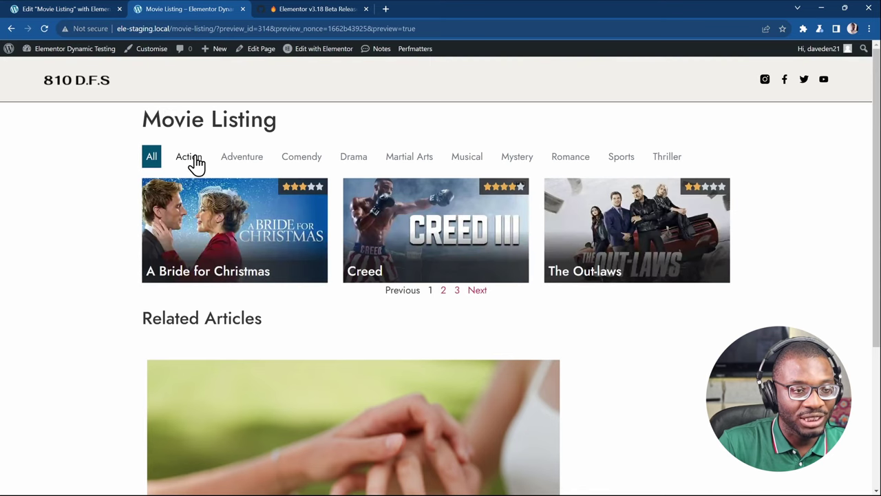
pyautogui.click(190, 158)
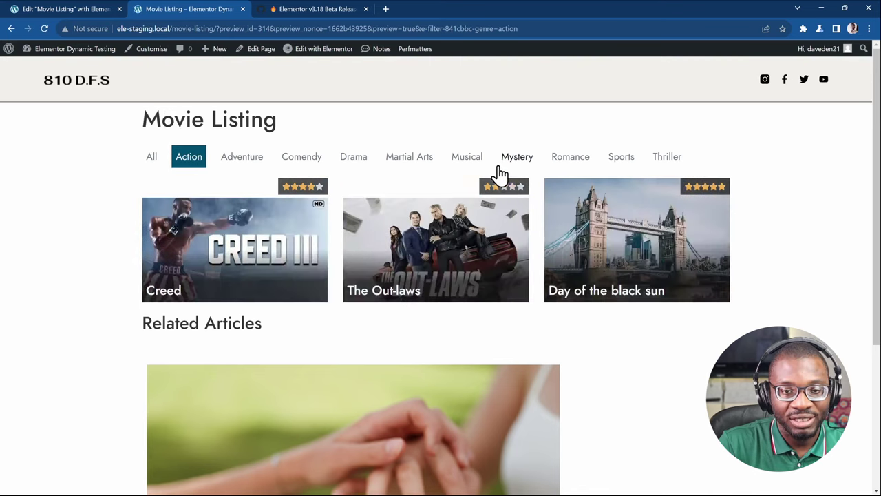
pyautogui.click(458, 168)
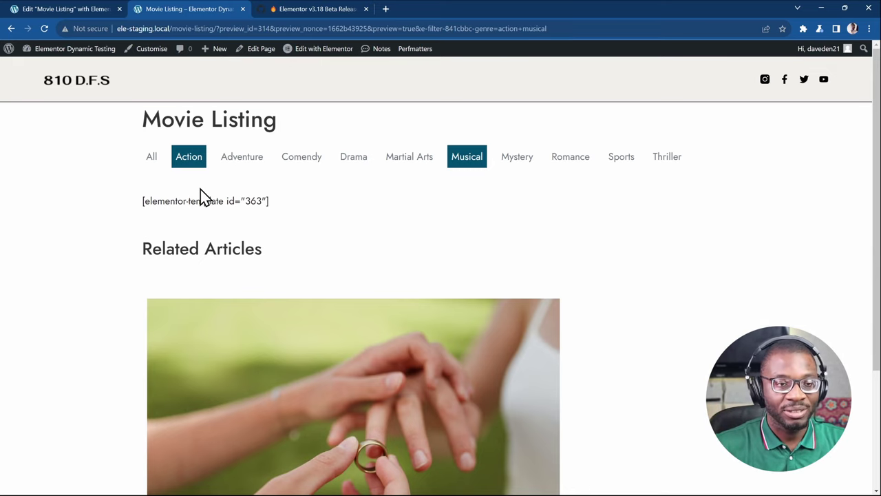
pyautogui.scroll(-2, 296, 212)
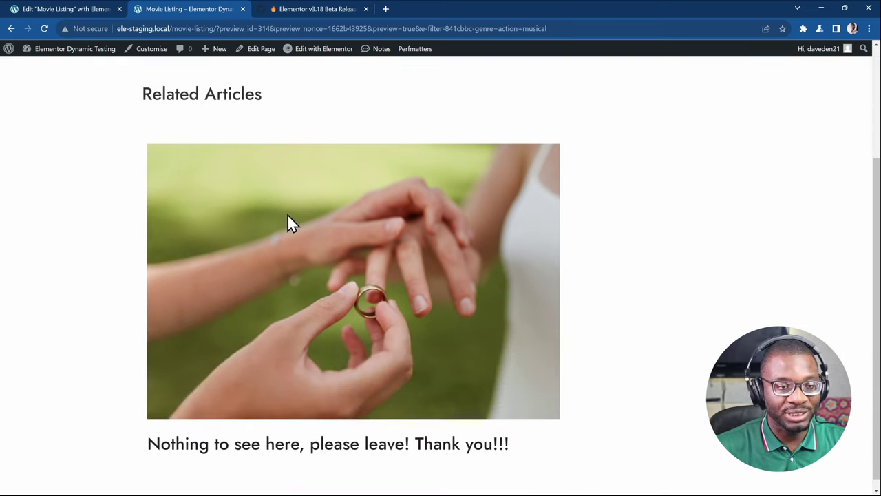
pyautogui.scroll(2, 289, 222)
pyautogui.scroll(-2, 289, 222)
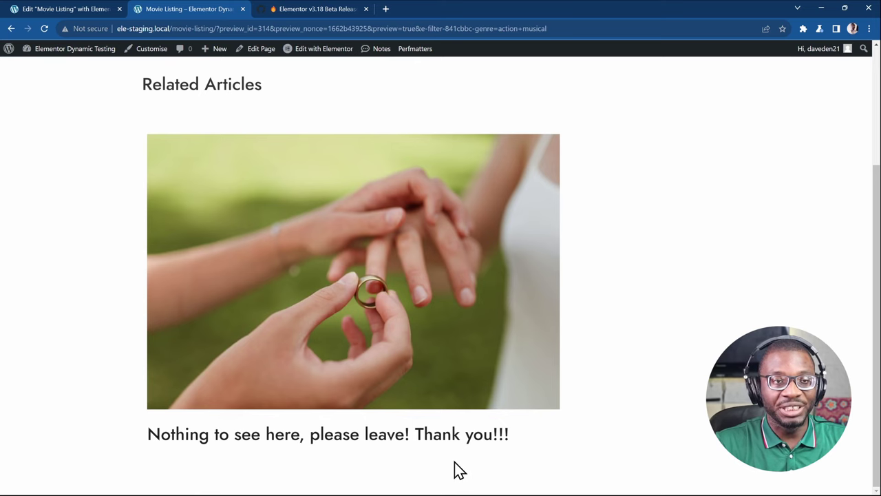
# In the editor, change the Nothing Found Message of the Related Articles Loop Grid to "Some text"
pyautogui.click(48, 11)
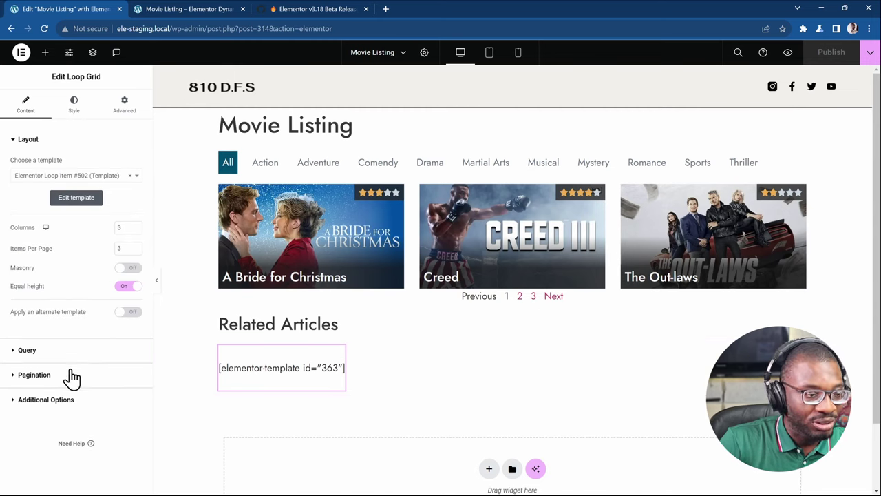
pyautogui.click(78, 405)
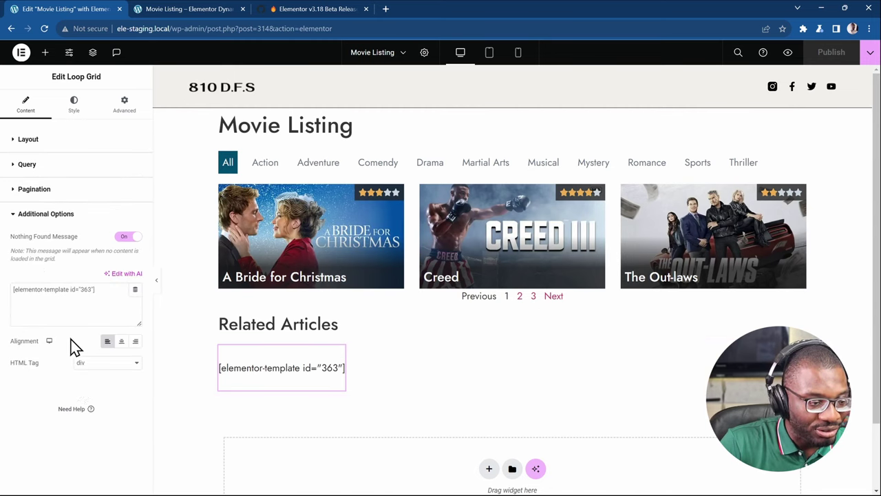
pyautogui.moveTo(103, 289); pyautogui.dragTo(4, 325)
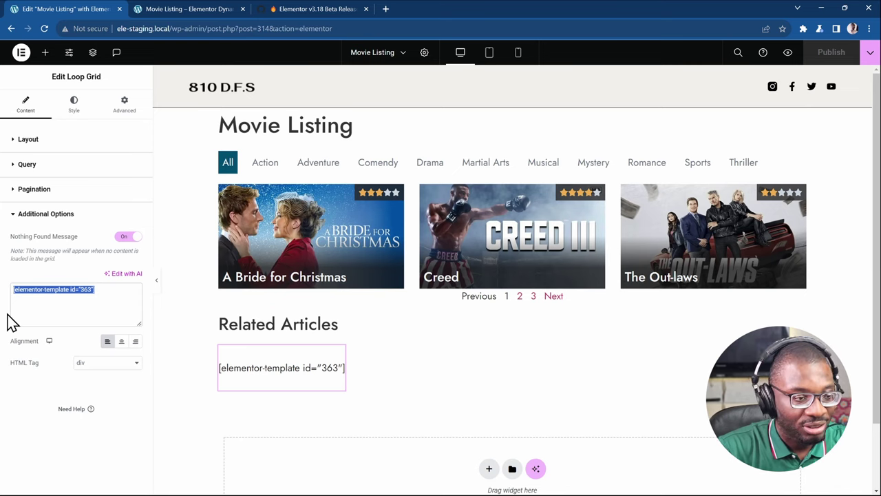
pyautogui.write('Some text')
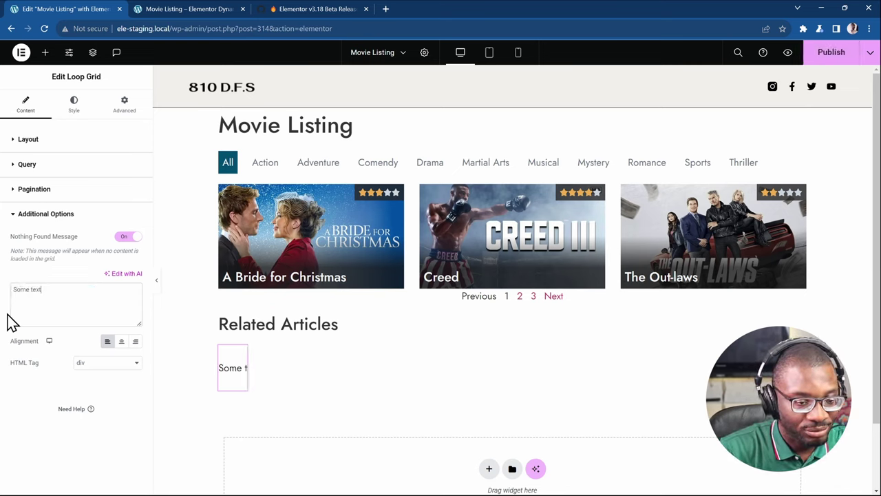
# Set the query source of the Related Articles Loop Grid to Posts and view the resulting grid
pyautogui.click(63, 167)
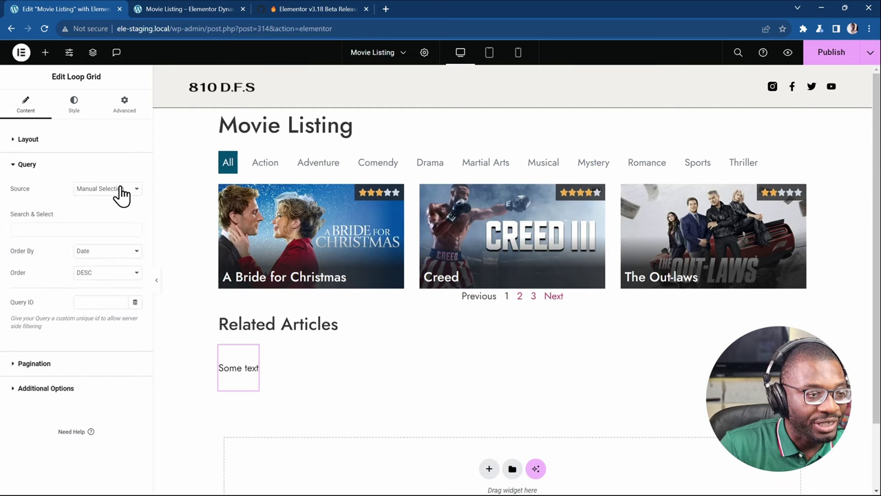
pyautogui.click(93, 190)
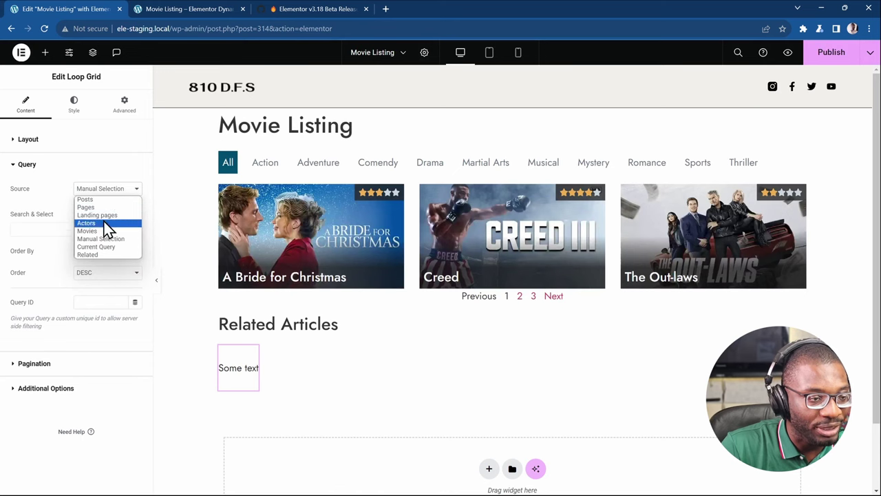
pyautogui.click(102, 200)
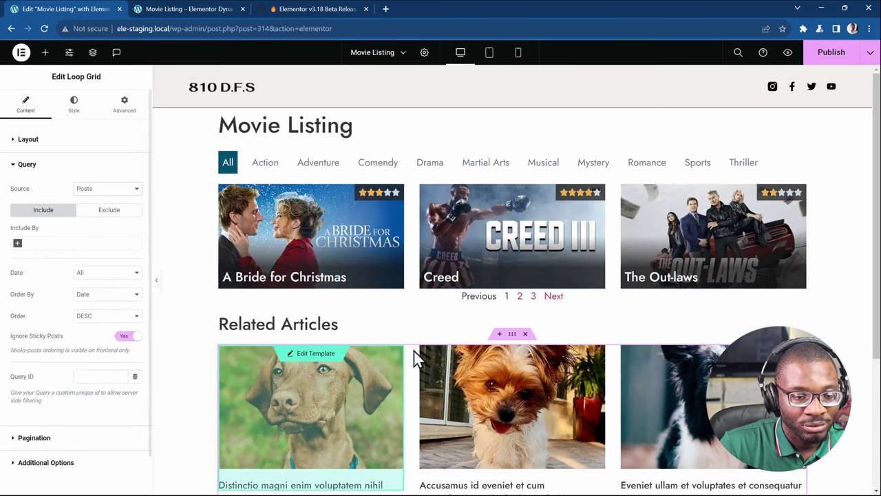
pyautogui.scroll(-2, 420, 385)
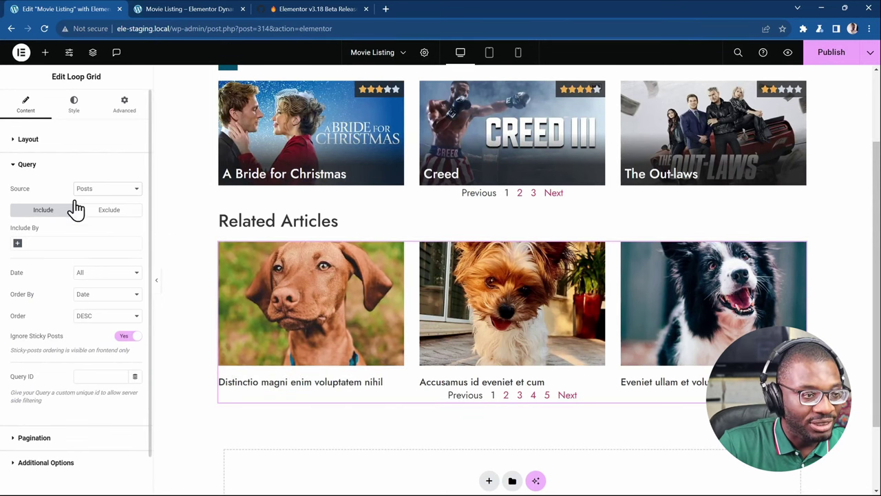
# Change the Related Articles Loop Grid's template to "BG Img Loop"
pyautogui.click(42, 140)
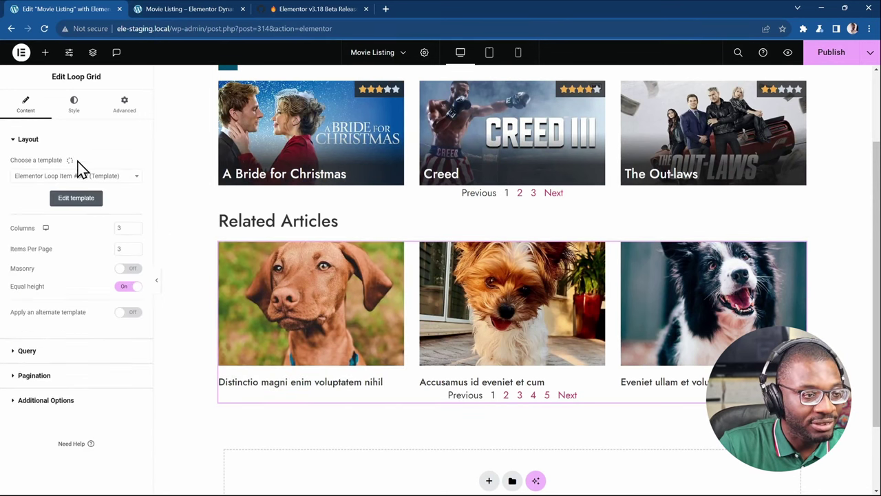
pyautogui.click(98, 180)
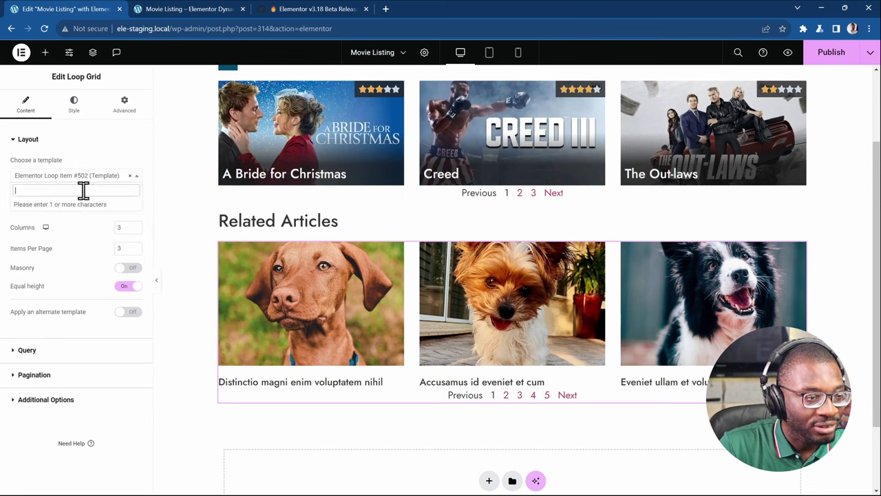
pyautogui.write('bl')
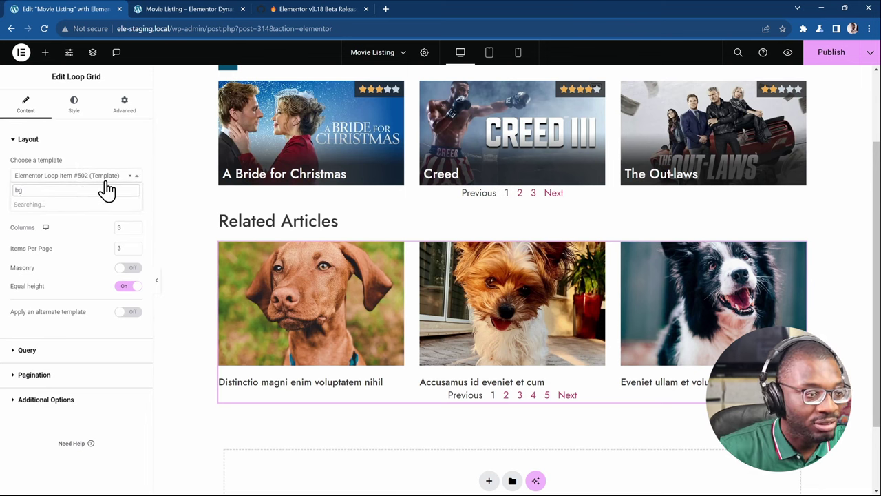
pyautogui.click(88, 206)
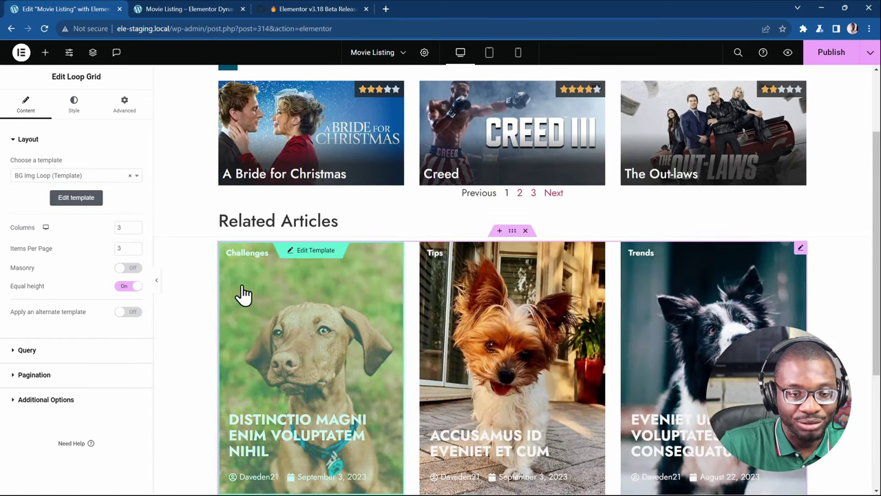
# Open the BG Img Loop template for editing, expand its structure and examine the outer container's background settings
pyautogui.click(314, 251)
pyautogui.click(516, 294)
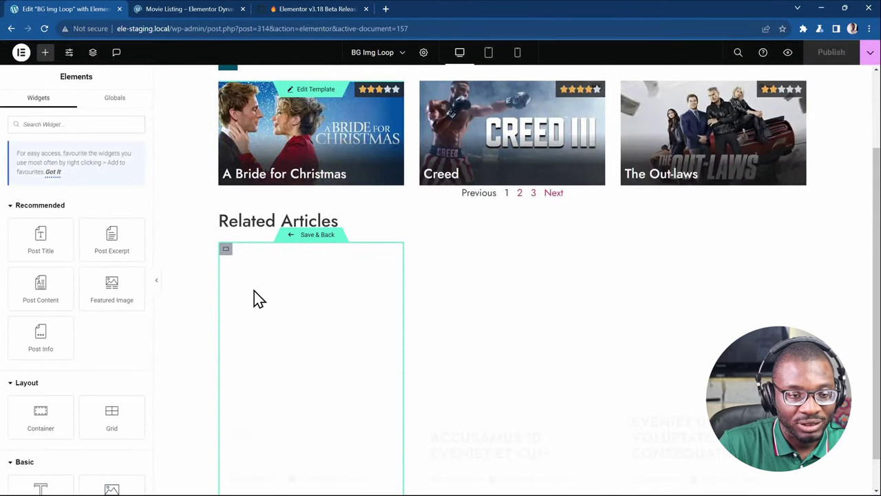
pyautogui.click(268, 284)
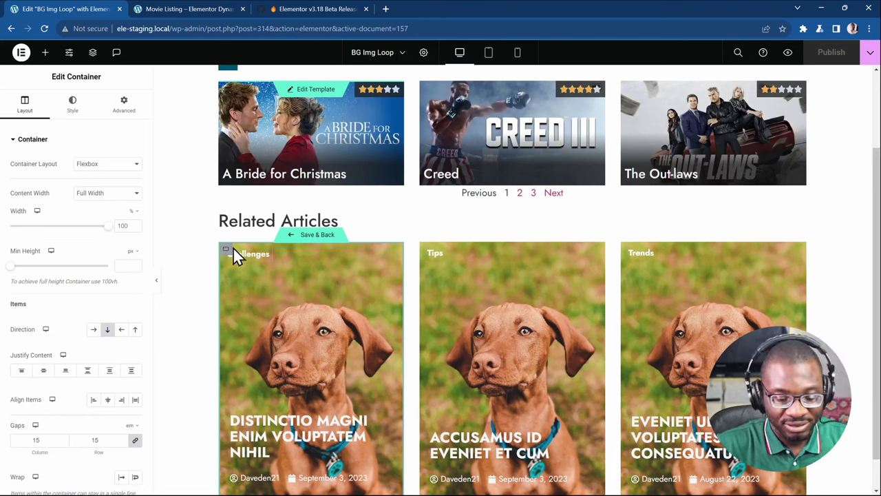
pyautogui.hotkey('ctrl', 'i')
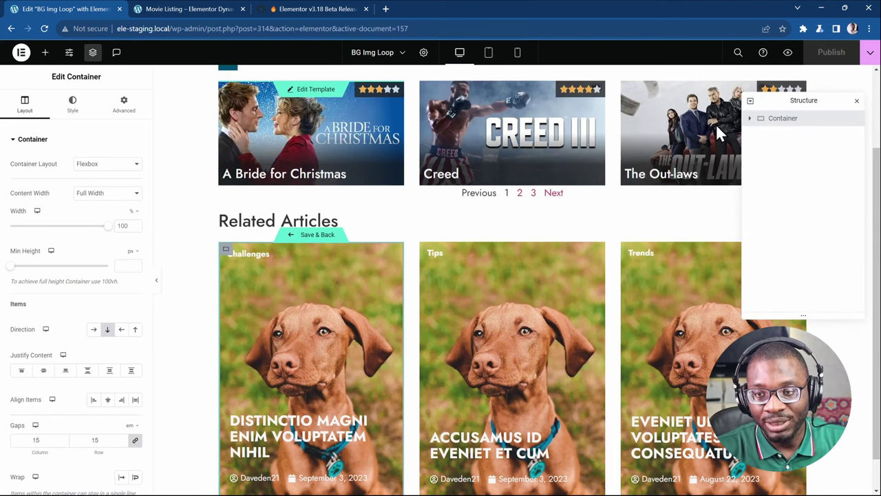
pyautogui.click(749, 118)
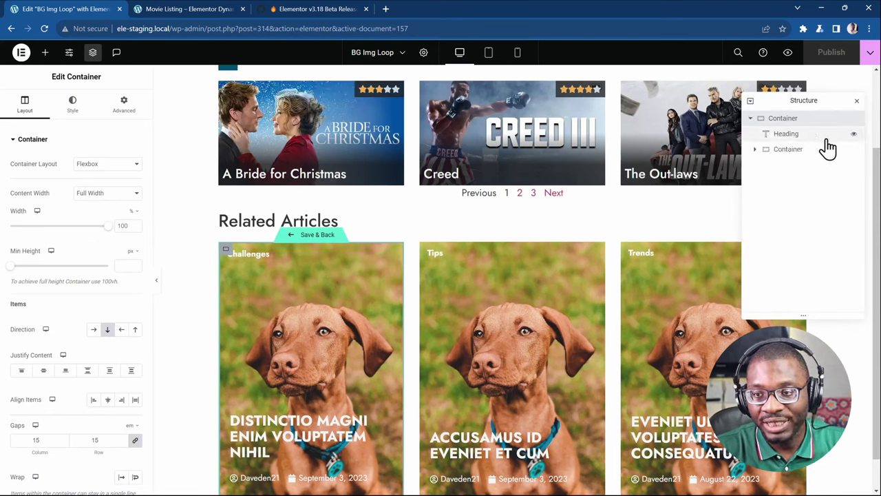
pyautogui.click(762, 151)
pyautogui.click(755, 149)
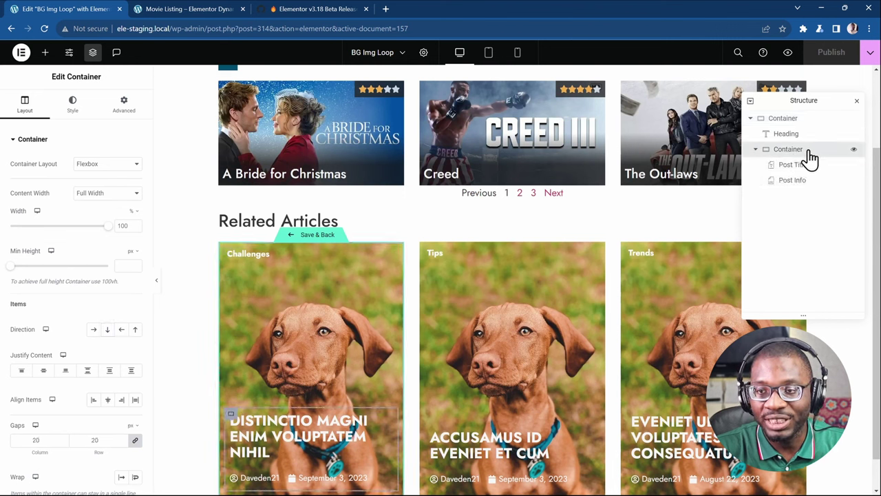
pyautogui.click(798, 123)
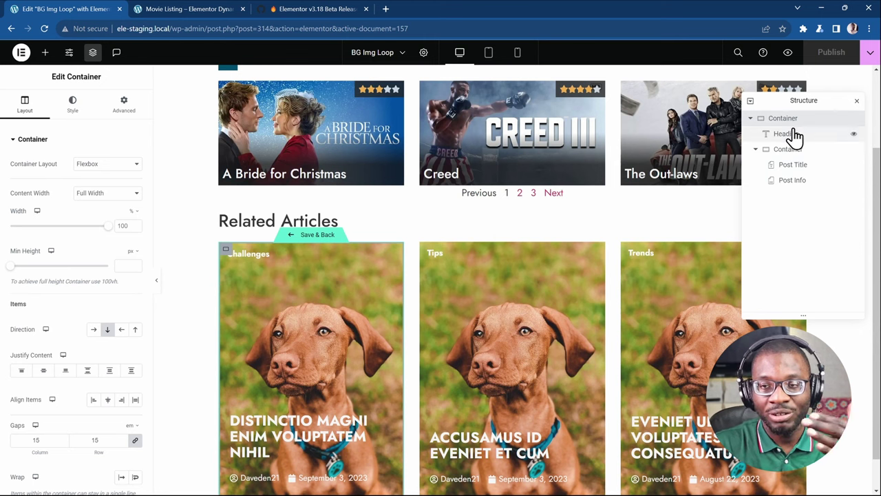
pyautogui.click(71, 121)
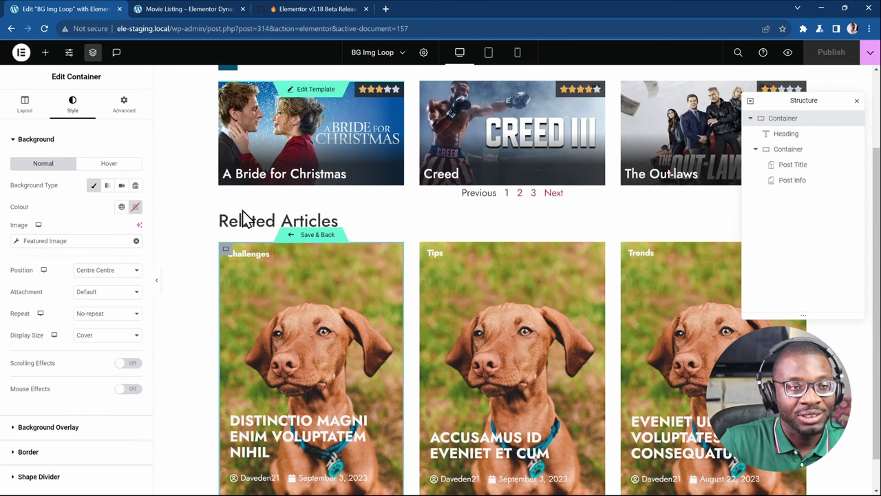
# Reload the Movie Listing preview and go to page 2 of Related Articles to check how the background images load
pyautogui.click(183, 11)
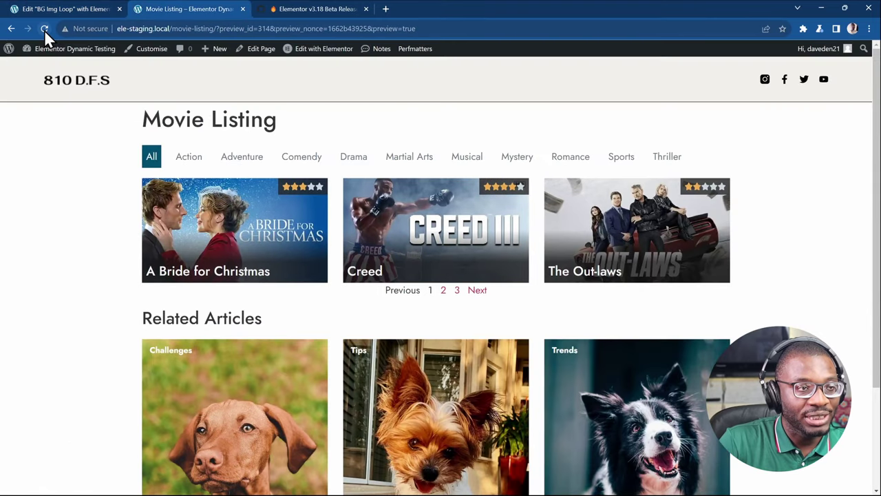
pyautogui.click(44, 29)
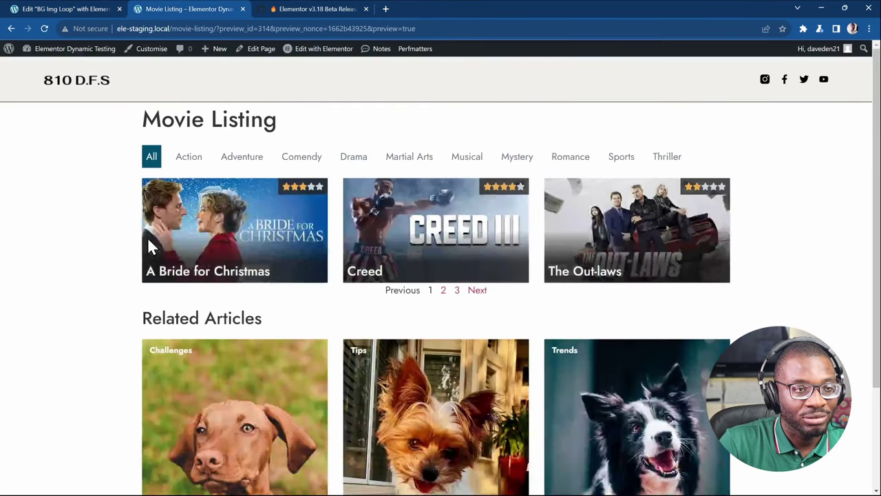
pyautogui.scroll(-2, 227, 251)
pyautogui.scroll(2, 226, 243)
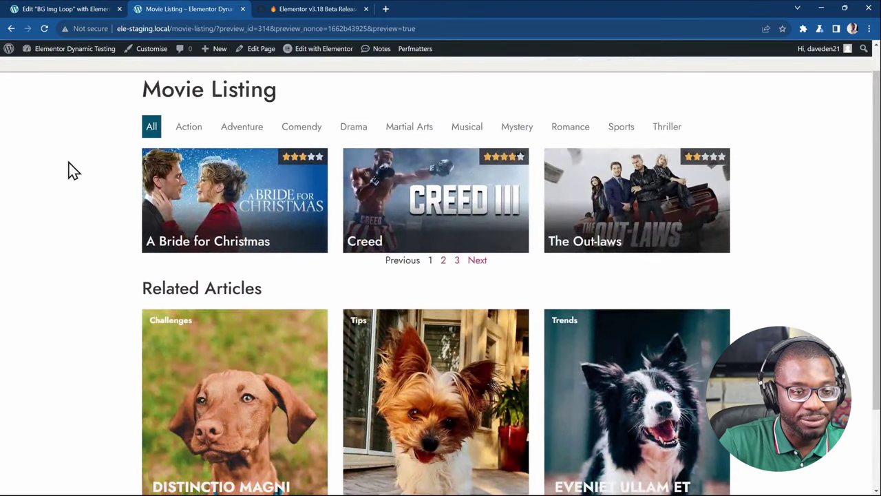
pyautogui.scroll(-2, 99, 202)
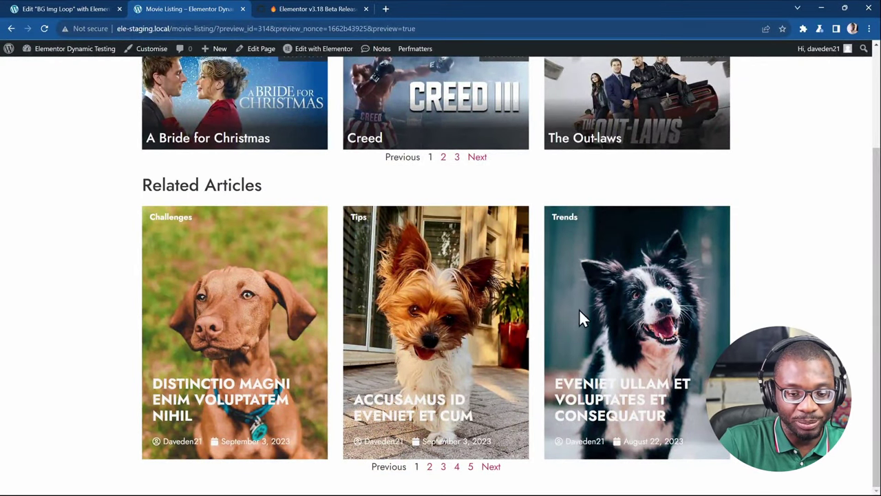
pyautogui.click(429, 467)
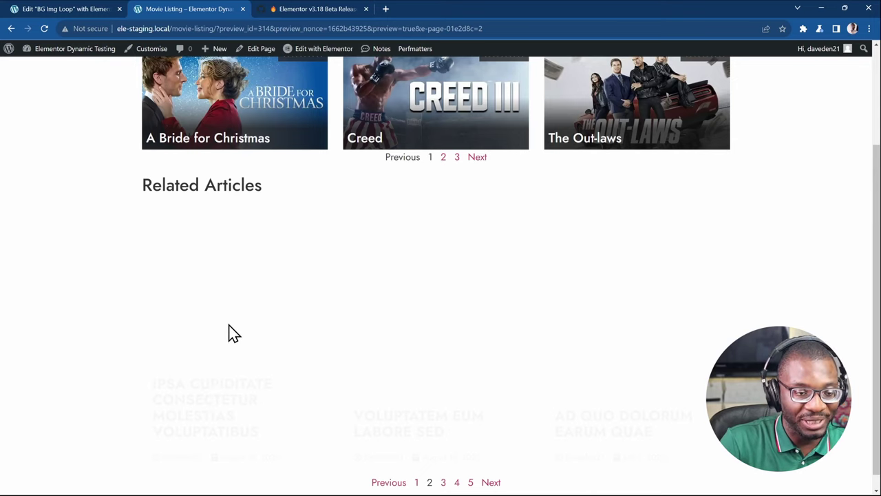
pyautogui.scroll(-1, 231, 341)
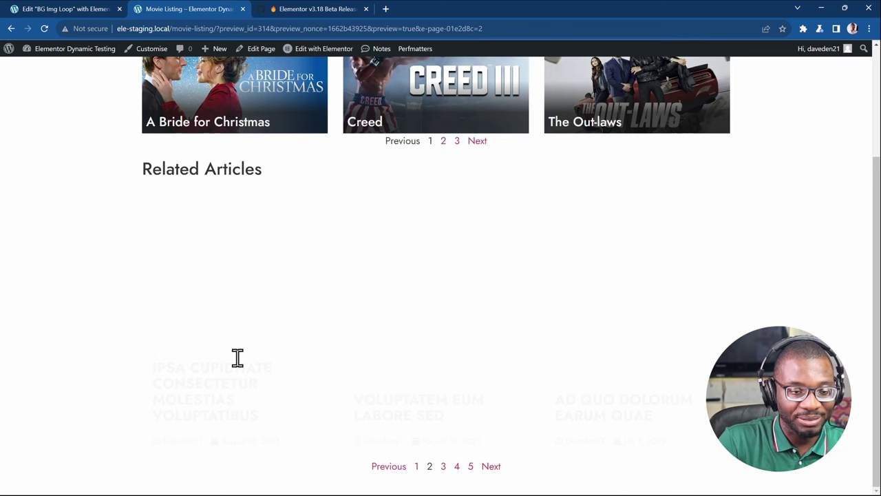
# Return from the loop template to the Movie Listing page, give the Related Articles grid's container a dark global background colour and publish
pyautogui.click(60, 9)
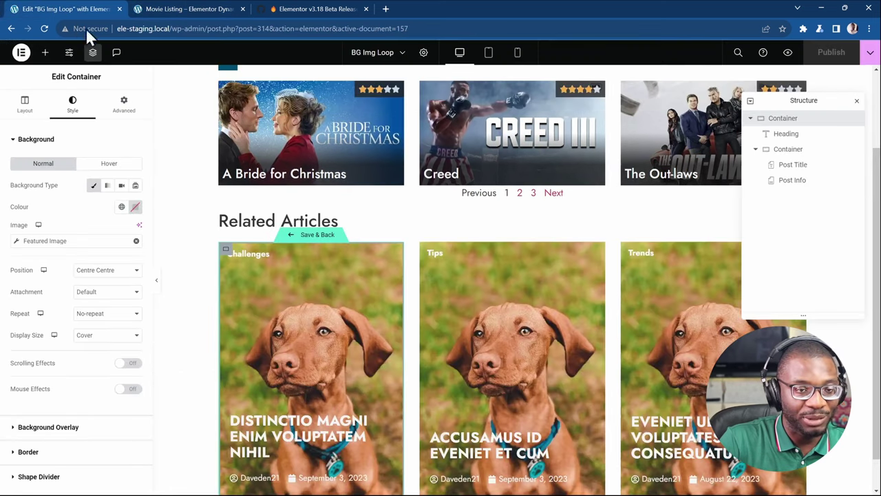
pyautogui.click(310, 236)
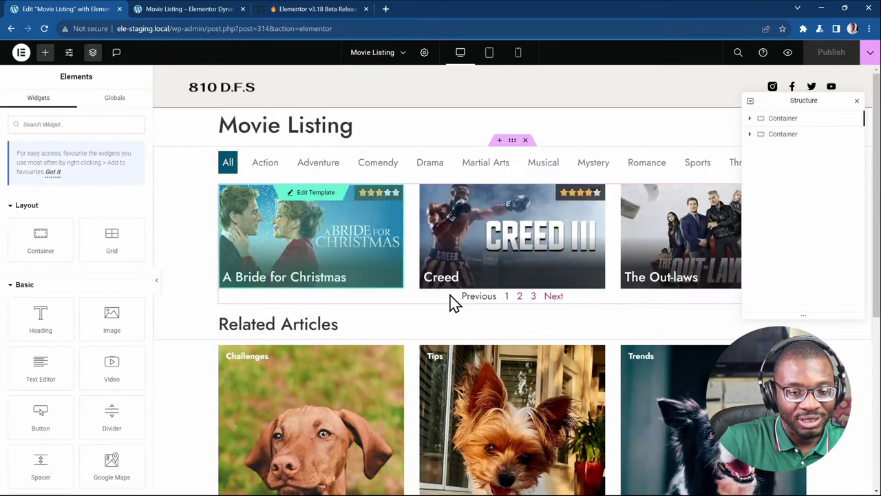
pyautogui.scroll(-3, 462, 296)
pyautogui.click(512, 232)
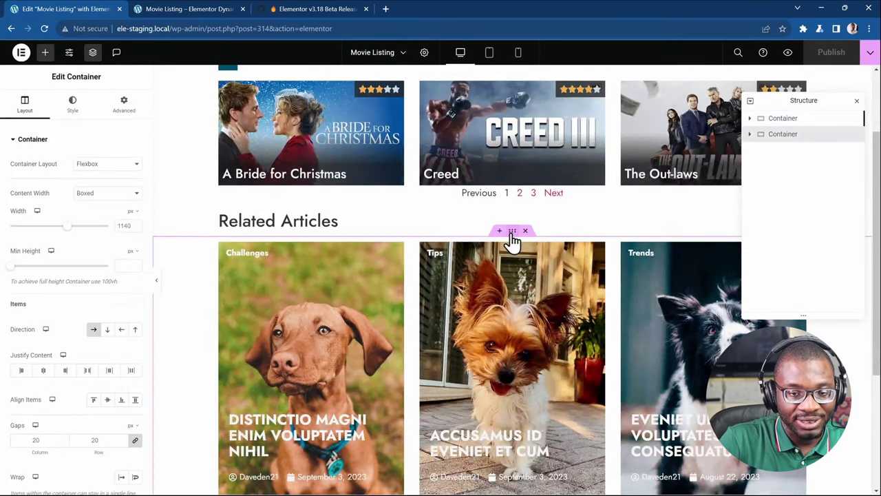
pyautogui.click(72, 105)
pyautogui.click(95, 185)
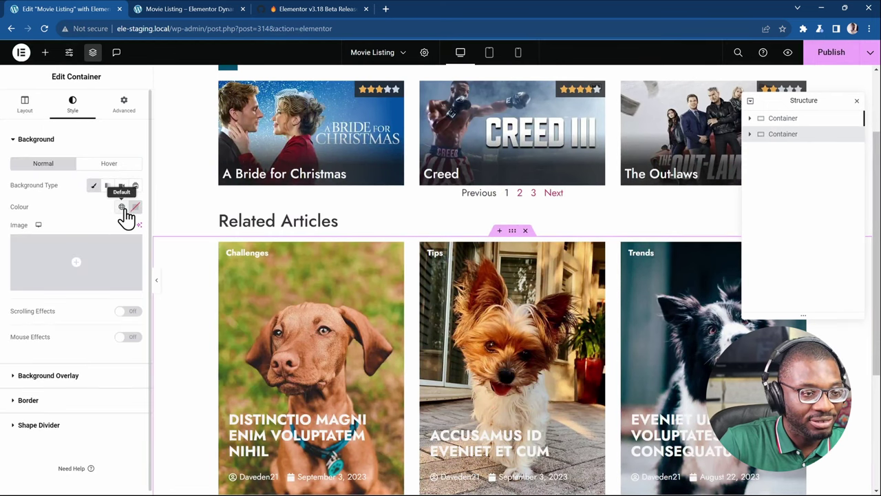
pyautogui.click(122, 207)
pyautogui.click(59, 301)
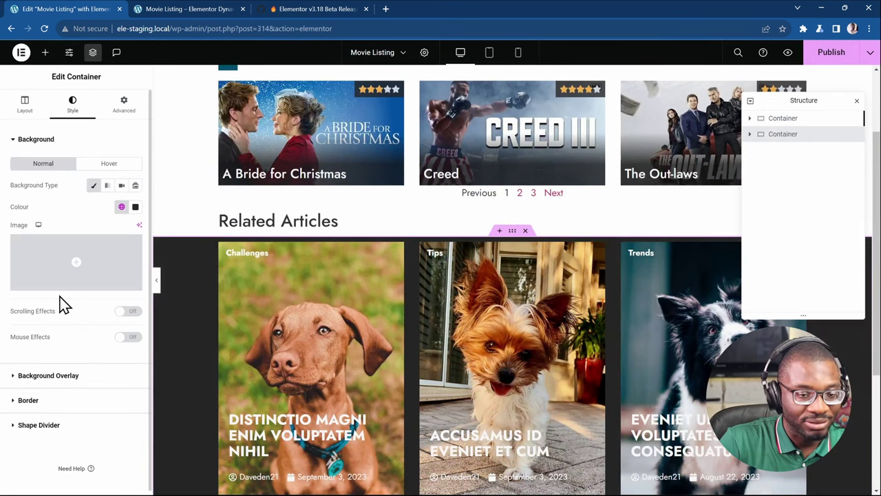
pyautogui.click(832, 53)
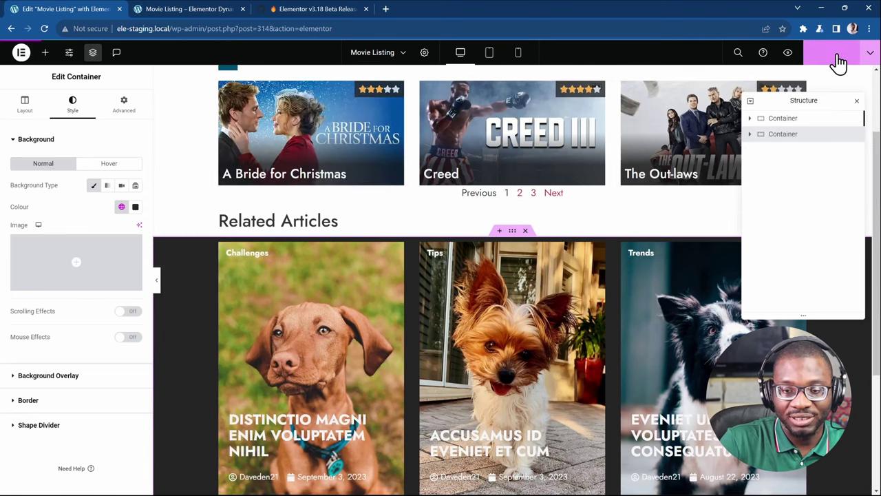
# In the preview, go to page 2 of Related Articles and check the cards against the dark background
pyautogui.click(203, 9)
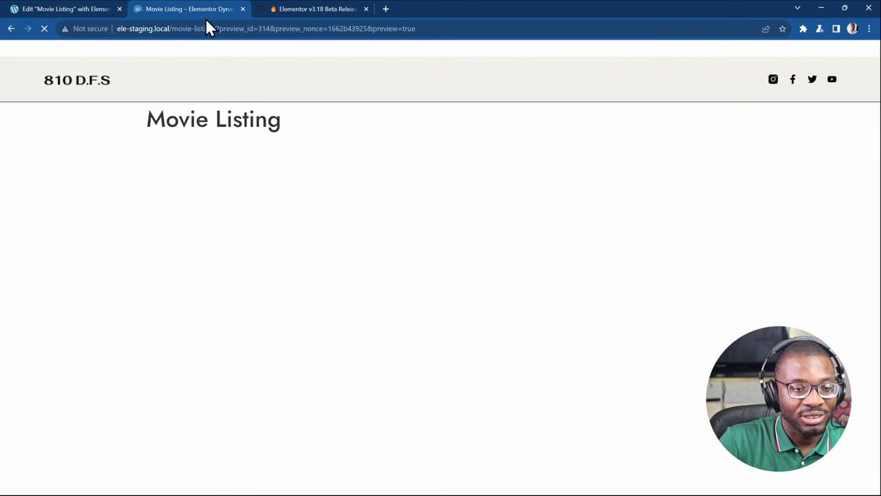
pyautogui.scroll(-2, 324, 234)
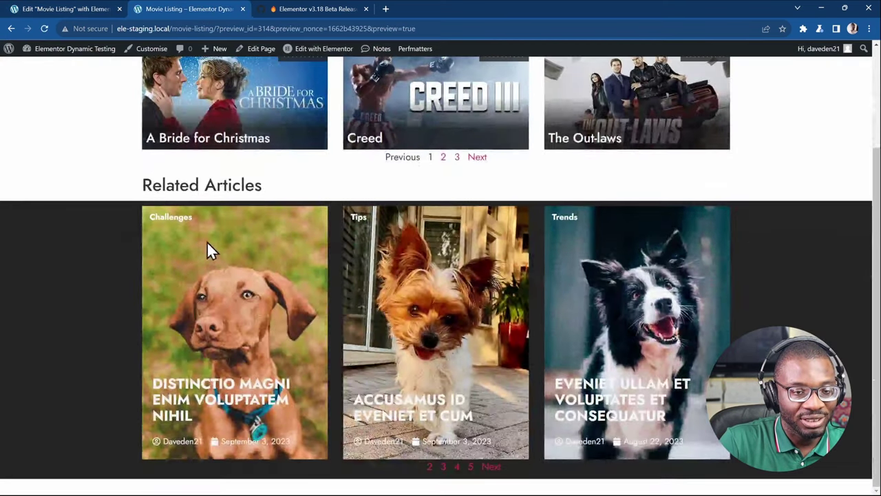
pyautogui.click(430, 476)
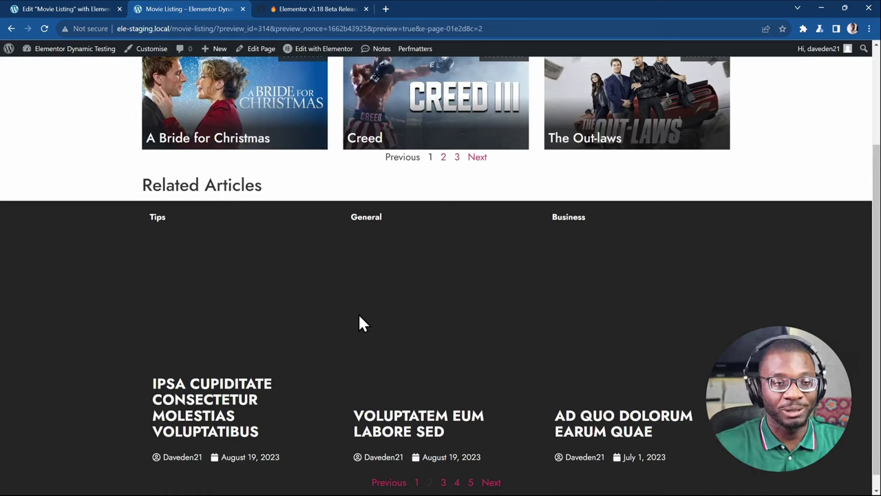
pyautogui.scroll(3, 274, 292)
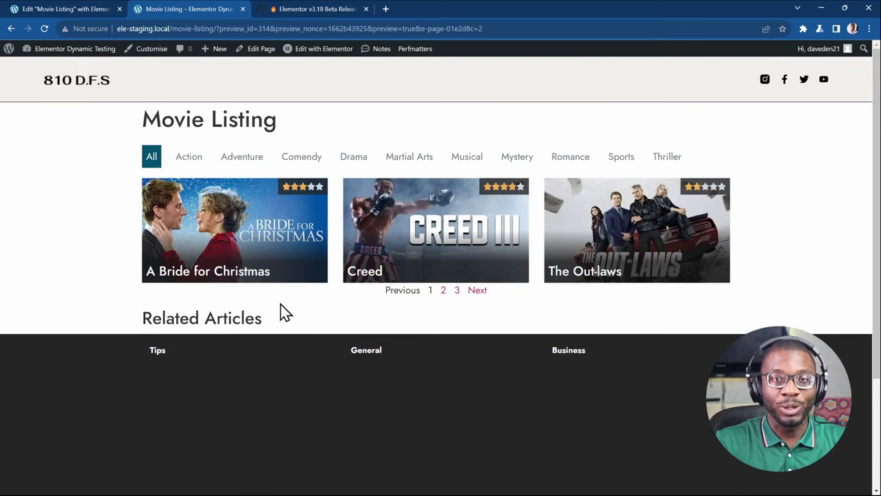